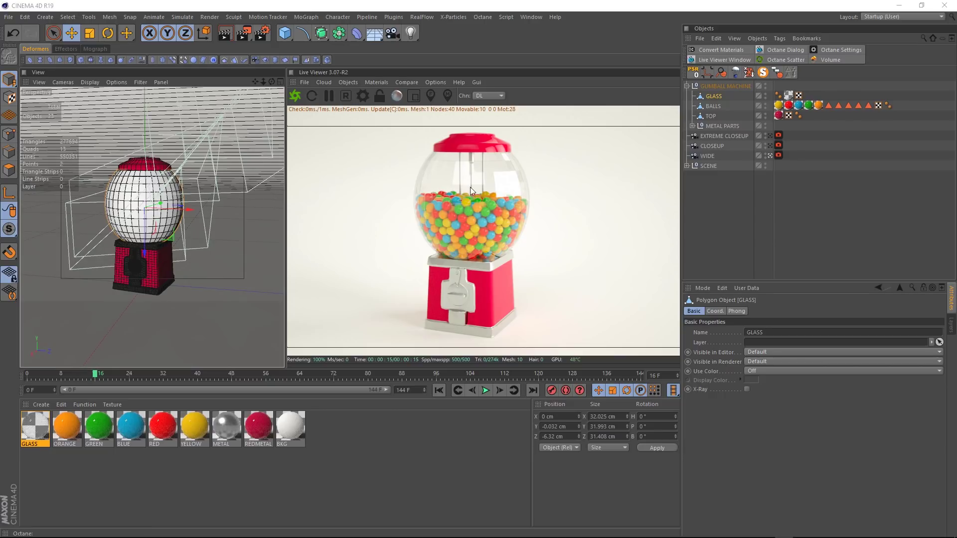
Step: Switch the view to the CLOSEUP camera, then the EXTREME CLOSEUP camera
click(770, 145)
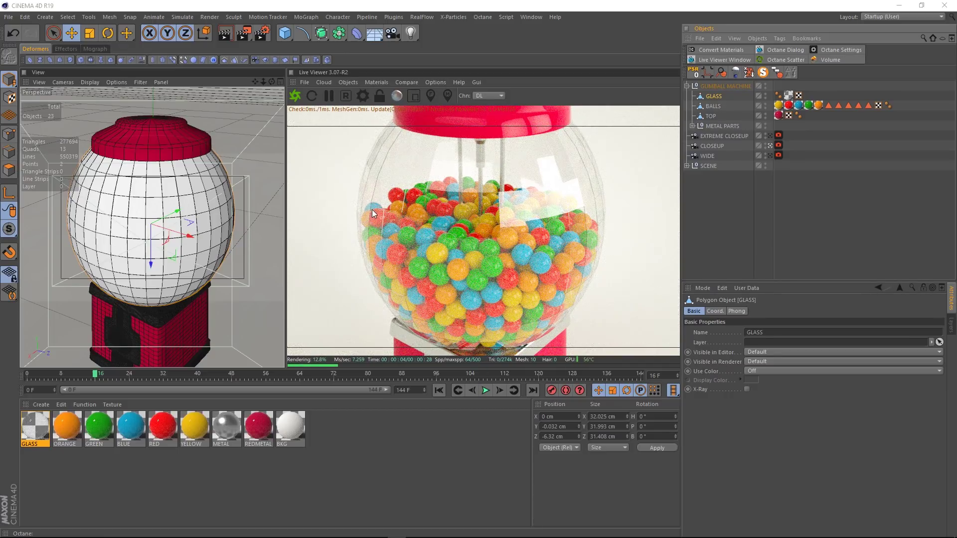
click(770, 135)
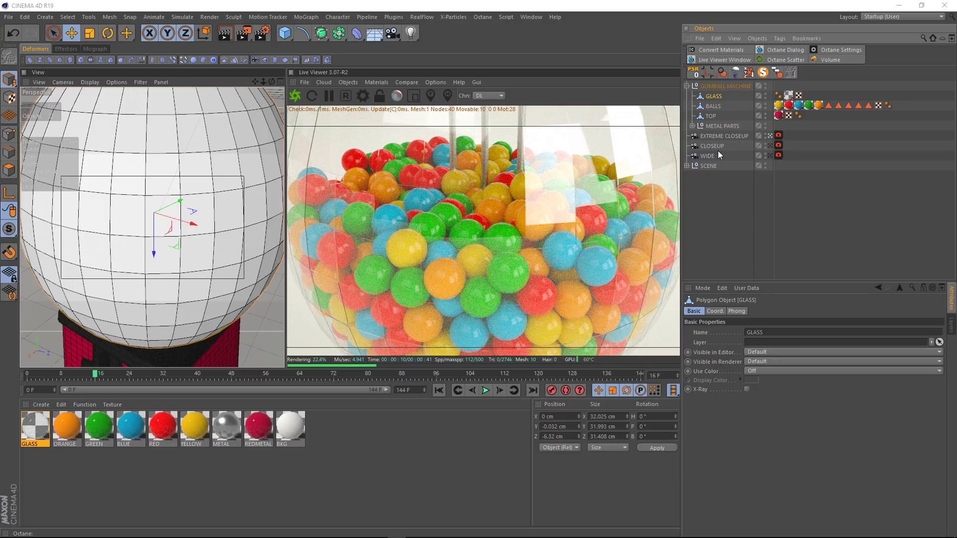
click(778, 95)
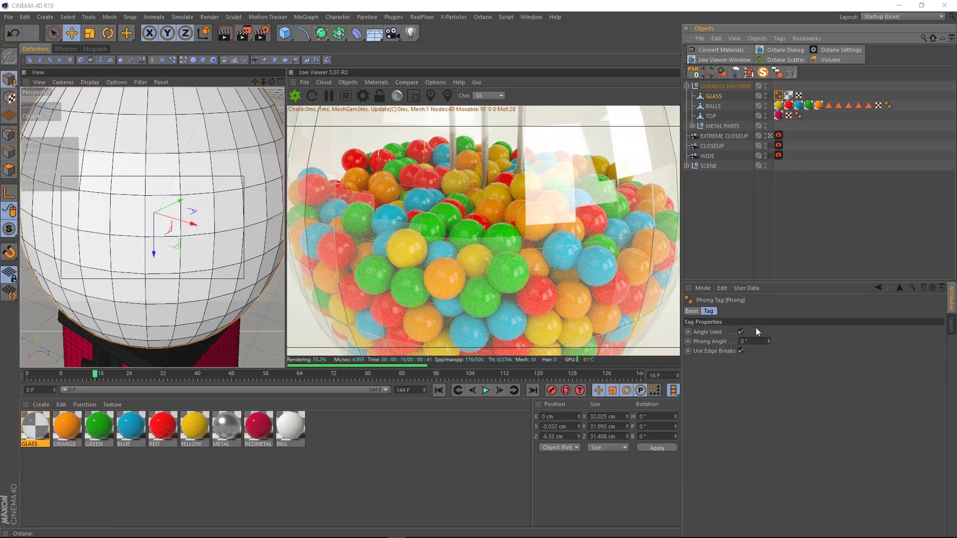
Step: Try a 90° Phong angle without edge breaks on GLASS, then undo it
click(741, 351)
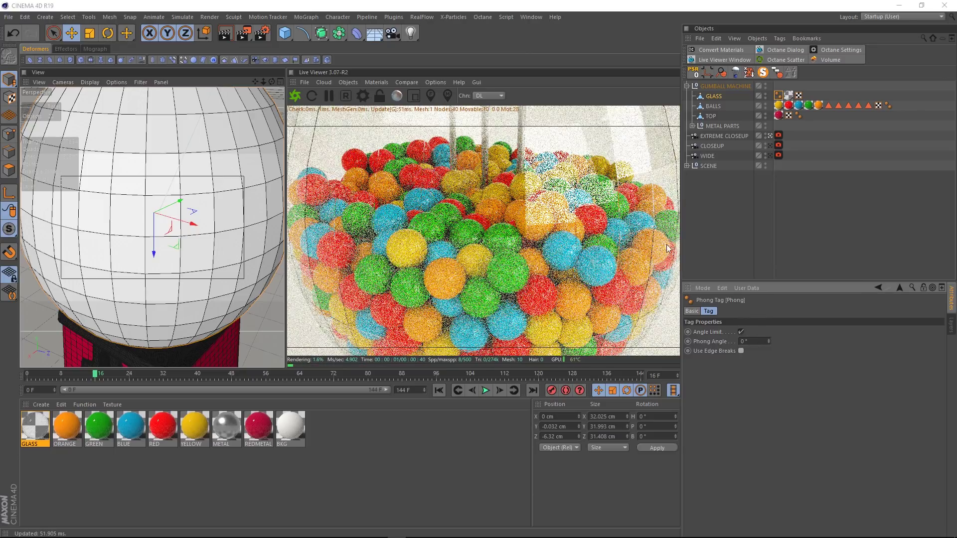
click(743, 342)
text(90)
key(Return)
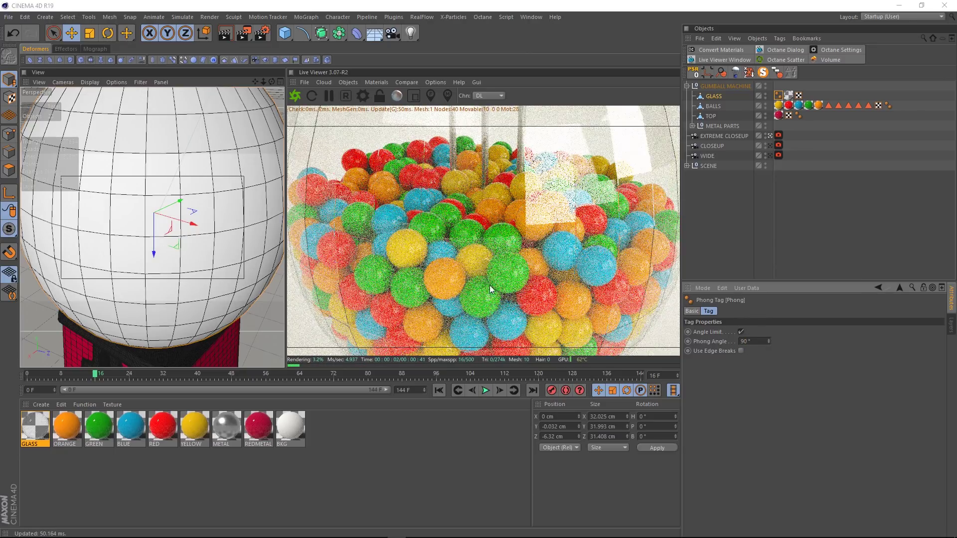
key(ctrl+z)
key(ctrl+z)
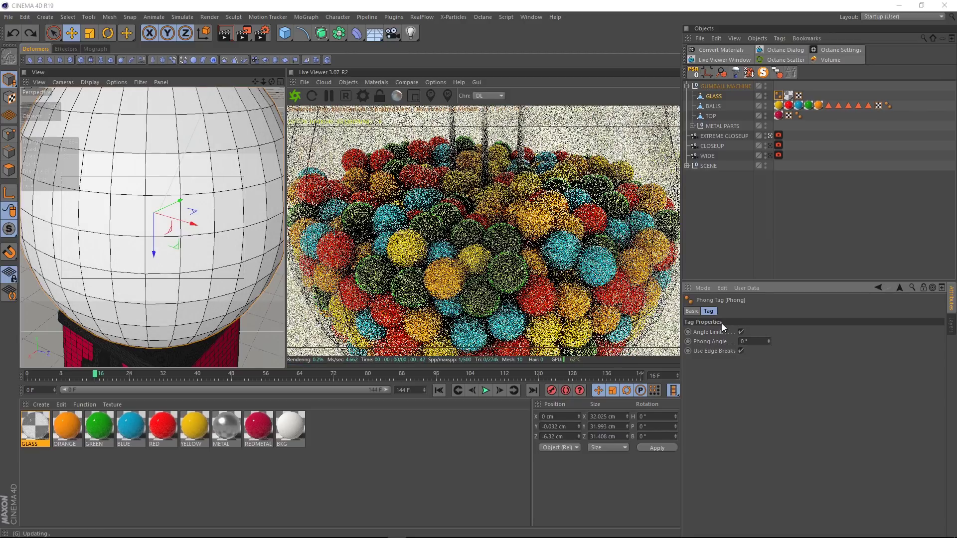
Step: Nest the GLASS object under a new Subdivision Surface
click(710, 97)
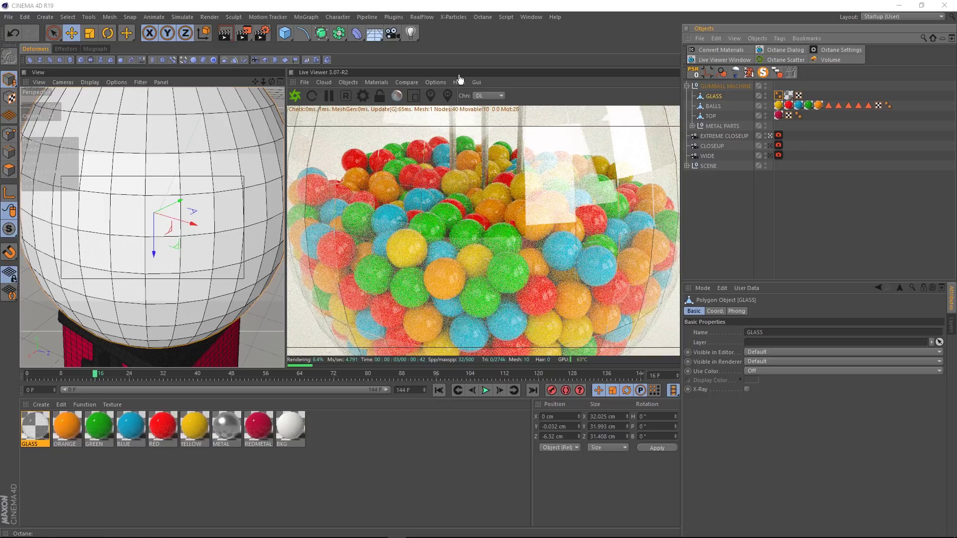
click(321, 33)
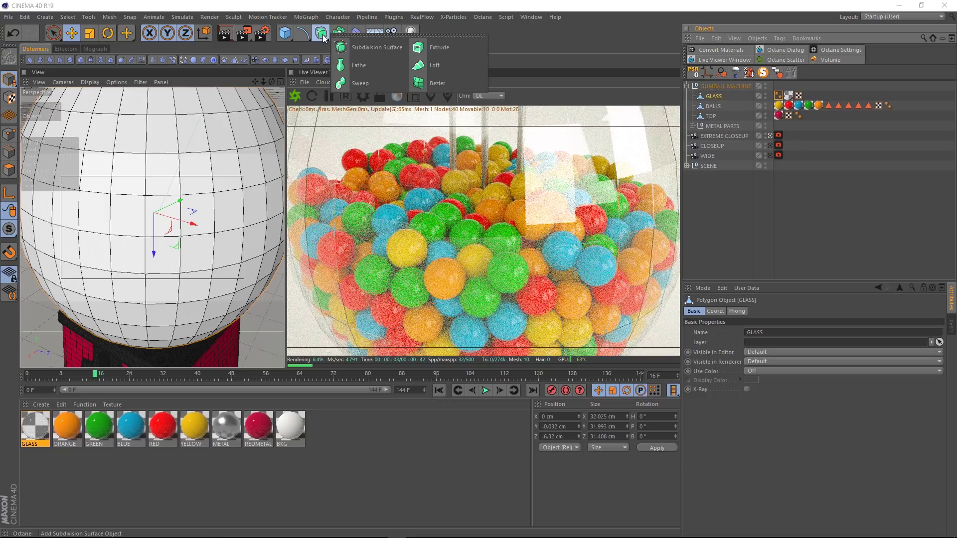
alt+click(364, 46)
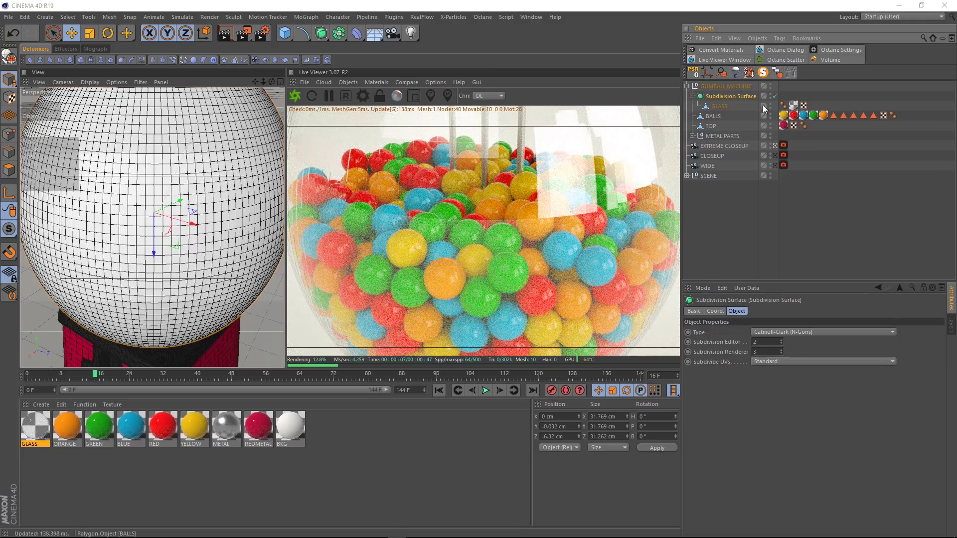
Step: Add an Octane ObjectTag to the Subdivision Surface with Subdivision level 1
click(777, 38)
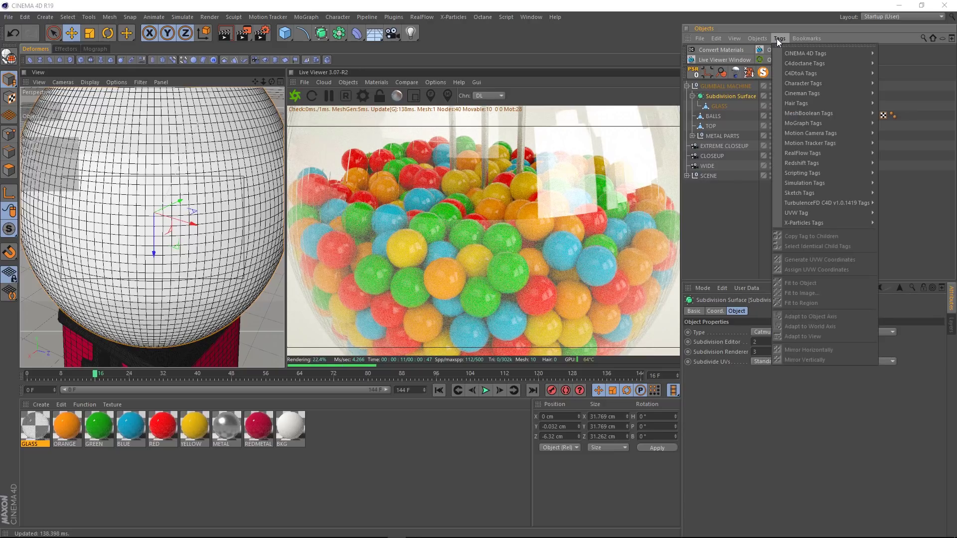
mouse_move(803, 62)
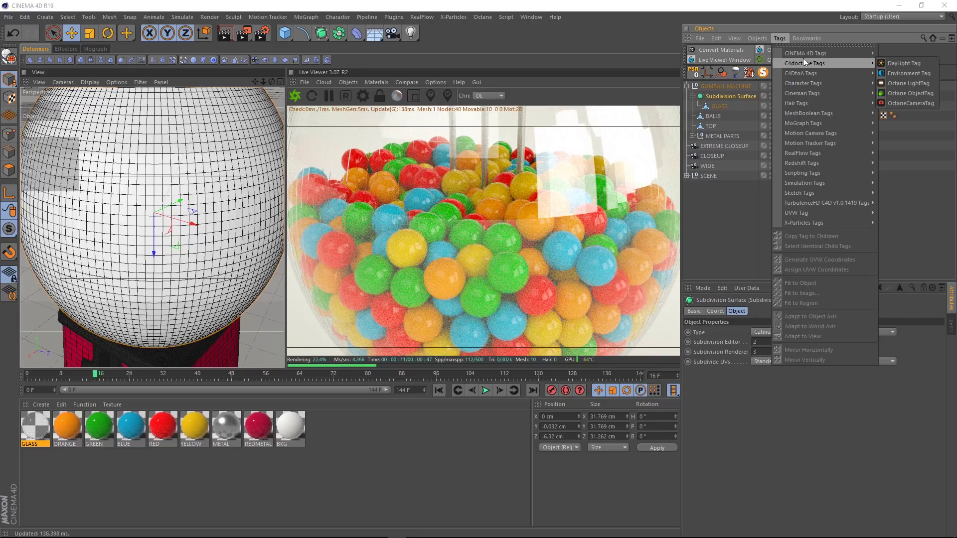
click(917, 92)
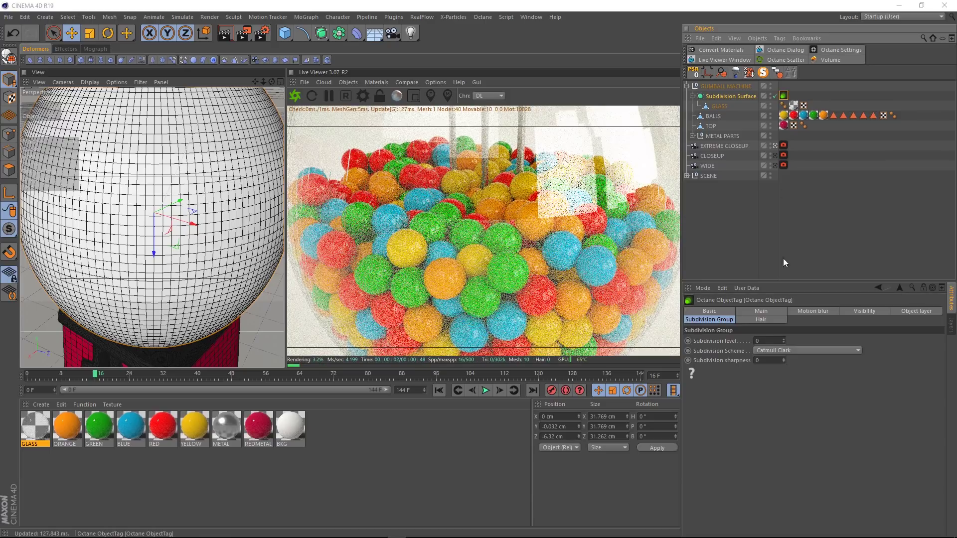
click(775, 340)
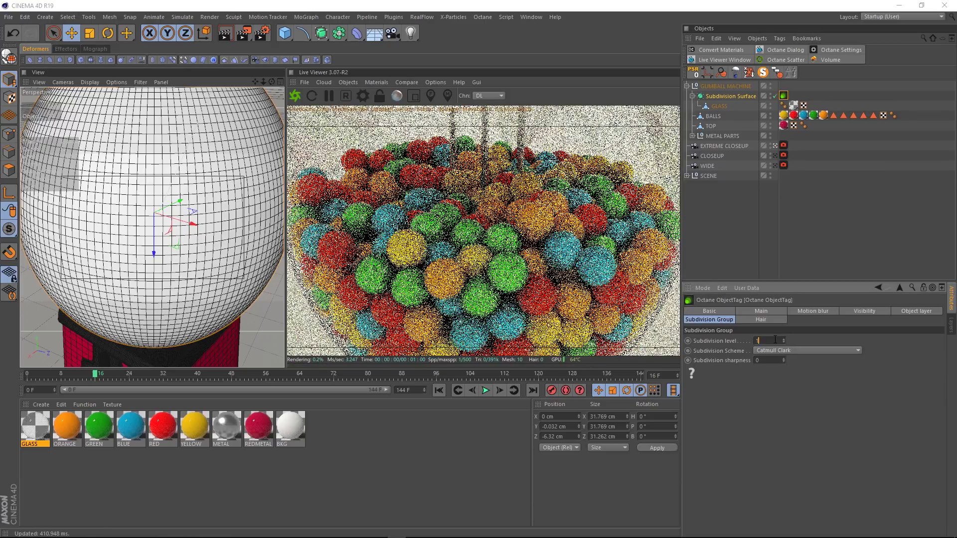
text(1)
key(Return)
click(775, 340)
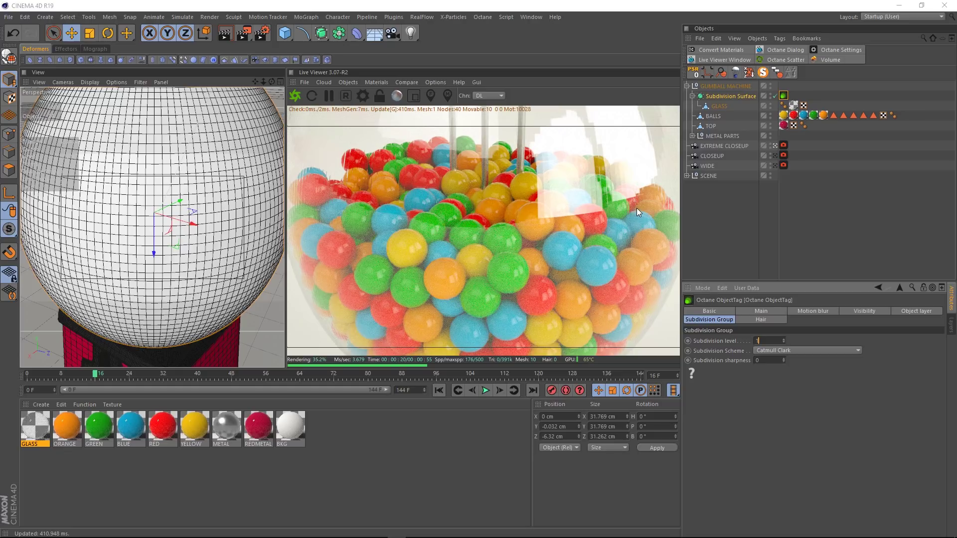
Step: Undo the Subdivision Surface, then inspect the GLASS material's film settings and its 1.52 Index
key(ctrl+z)
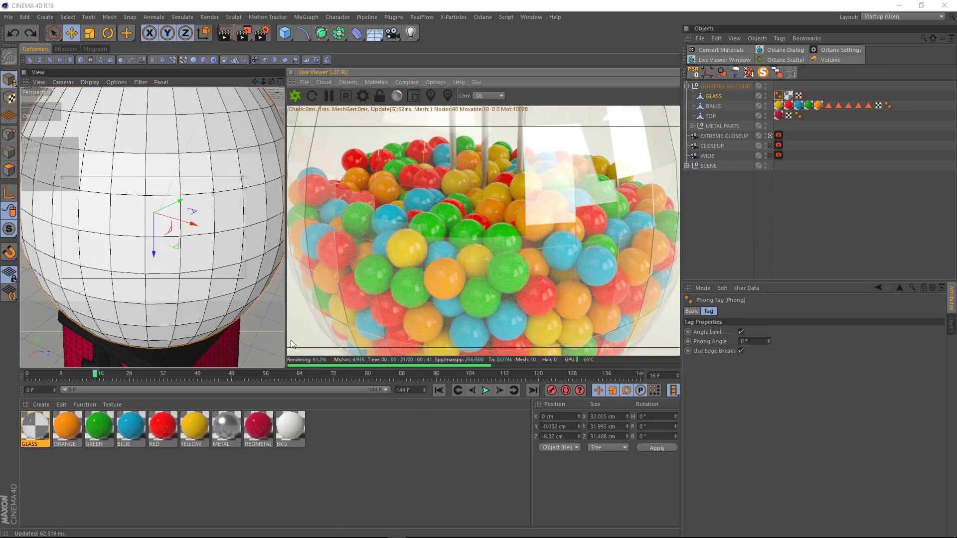
double_click(39, 427)
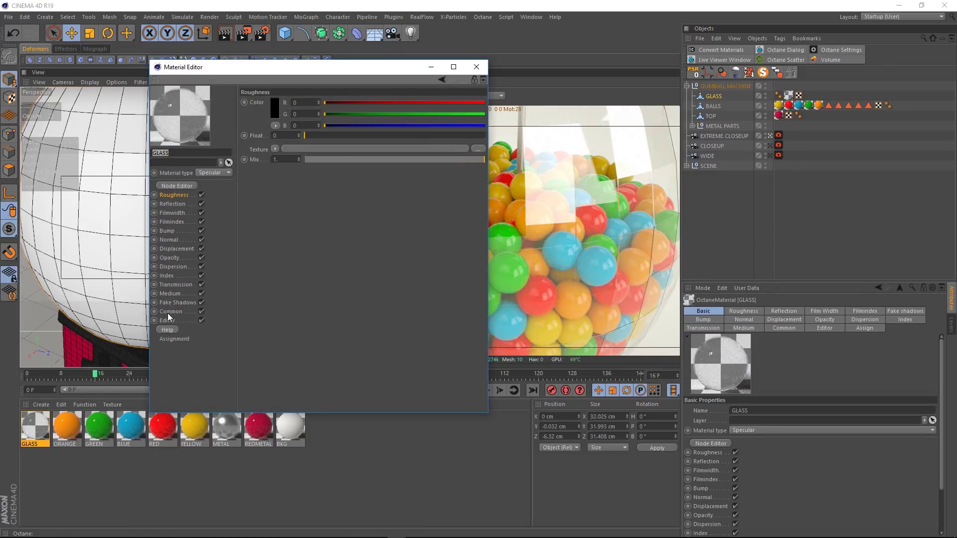
click(174, 213)
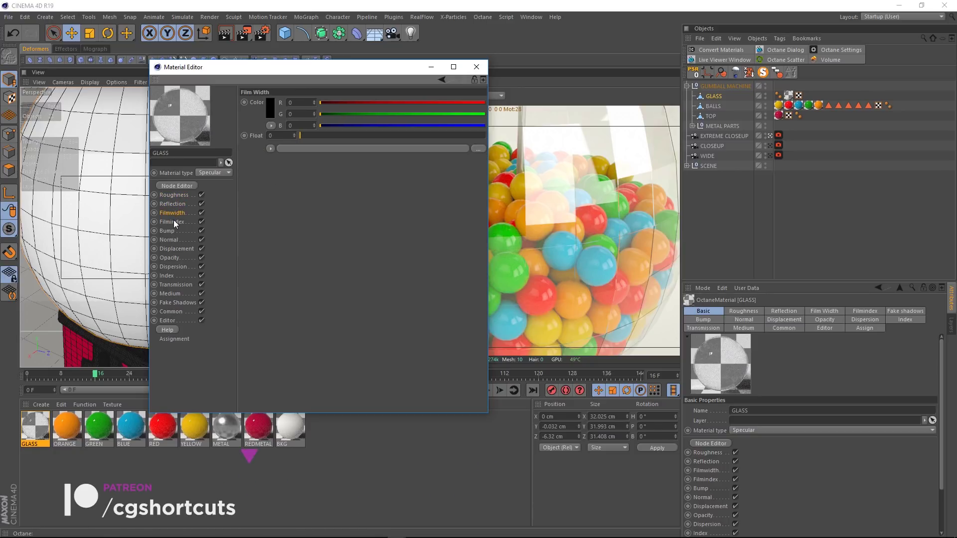
click(173, 221)
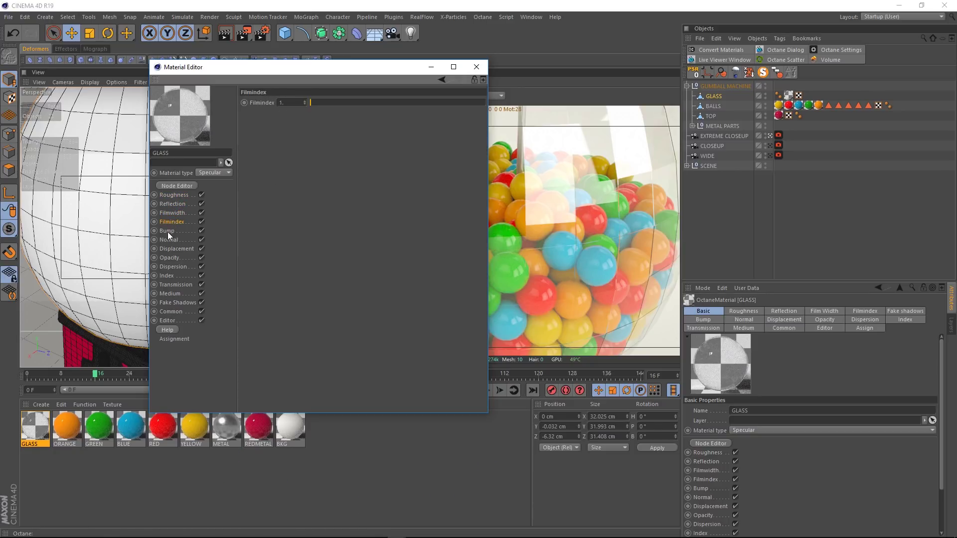
click(166, 277)
Step: Store the current Live Viewer render buffer for an A/B comparison and widen the stored side
drag(379, 70, 263, 82)
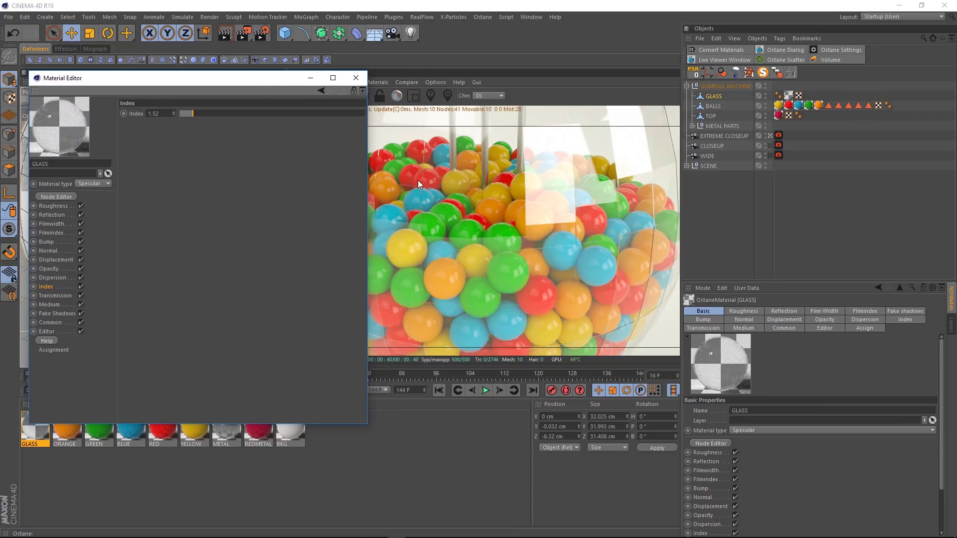
right_click(550, 225)
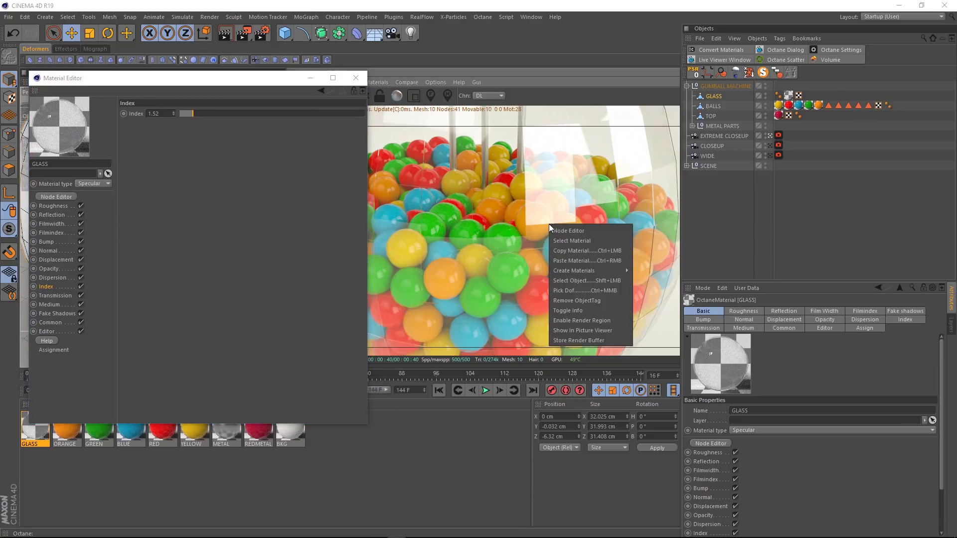
click(565, 339)
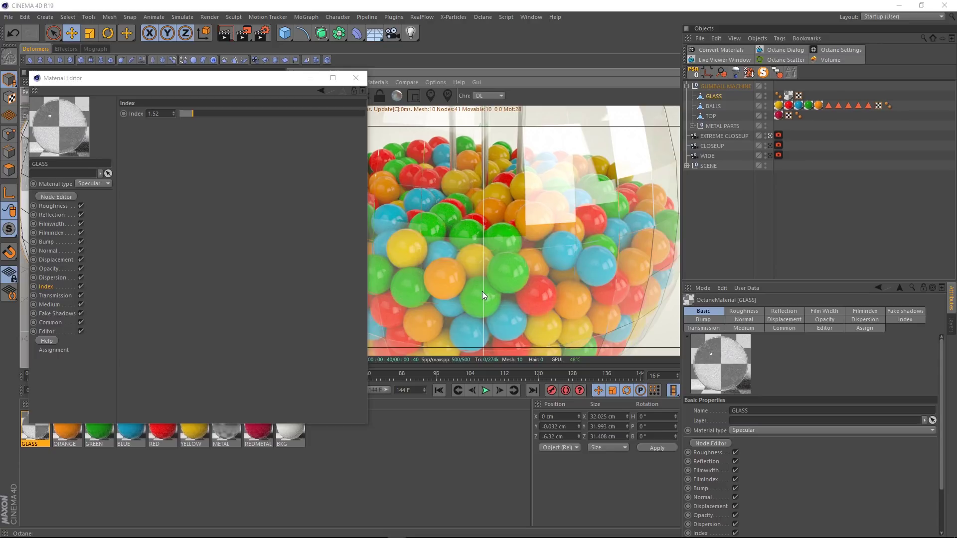
drag(483, 294, 603, 294)
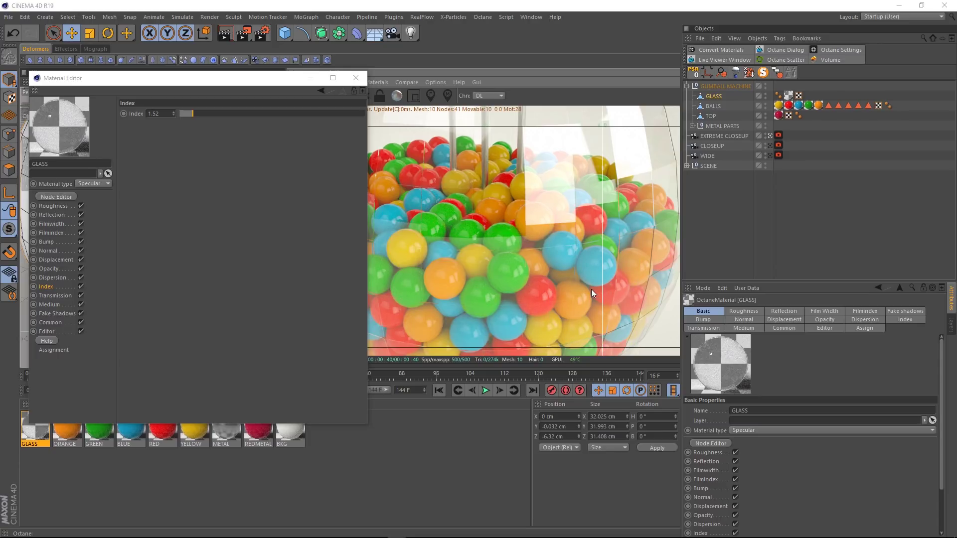
Step: Check the GLASS material's Common settings, close the editor, and disable A/B comparison
click(46, 322)
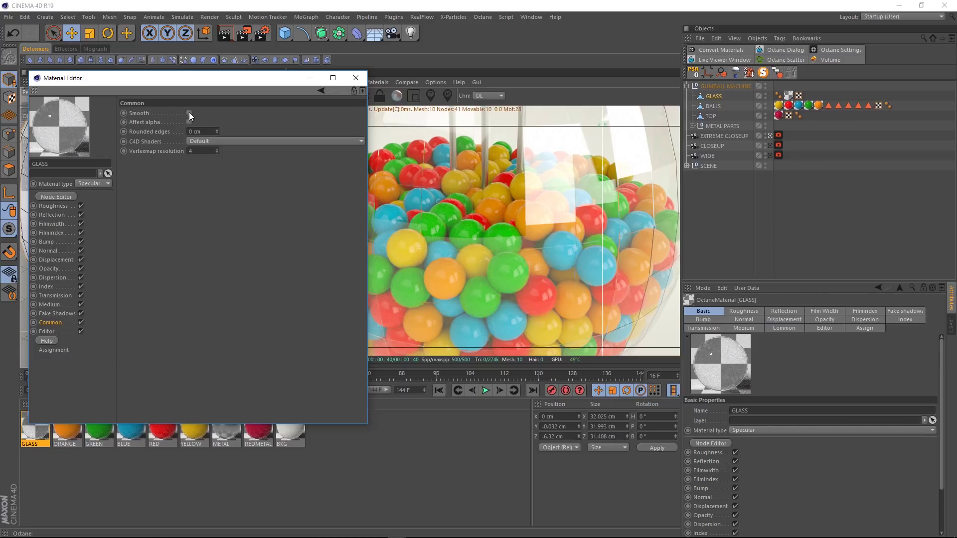
click(355, 77)
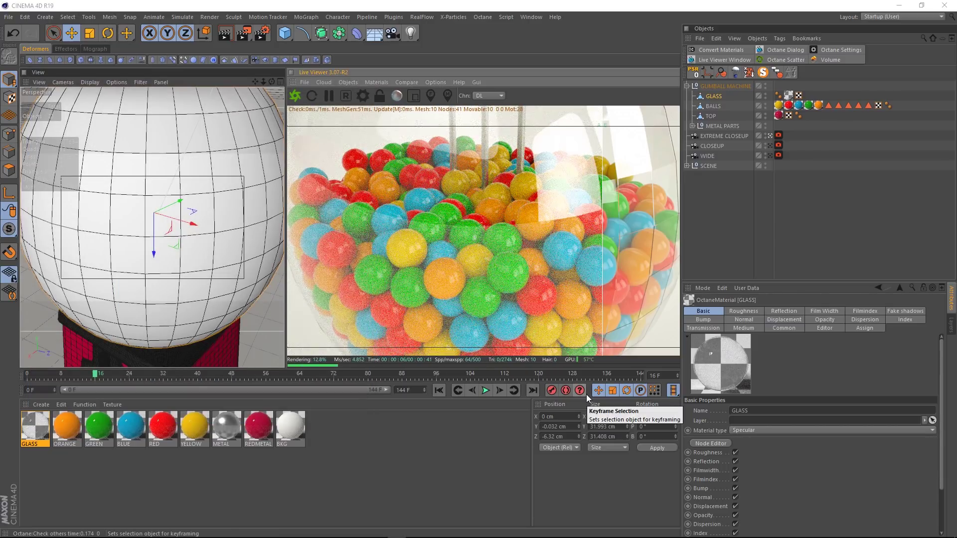
drag(603, 329, 685, 347)
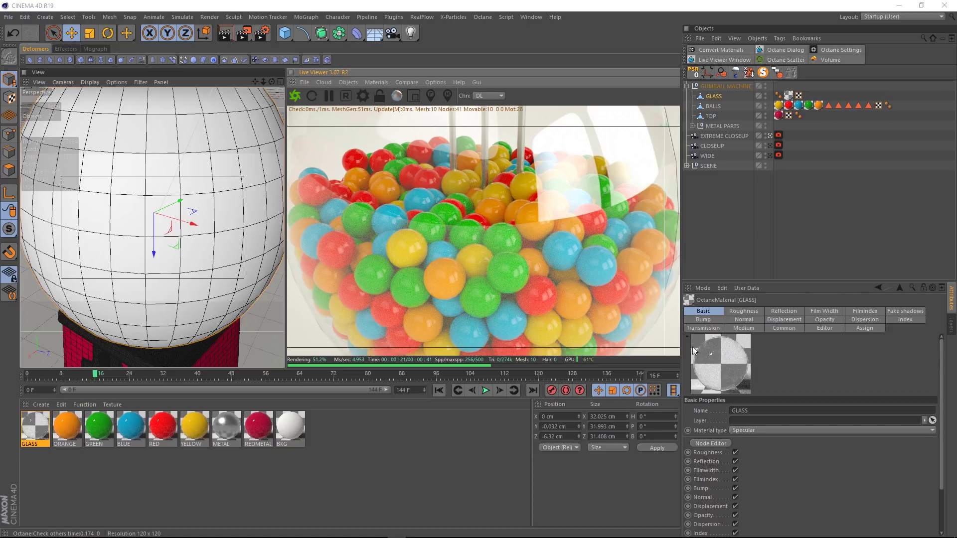
click(407, 82)
click(408, 103)
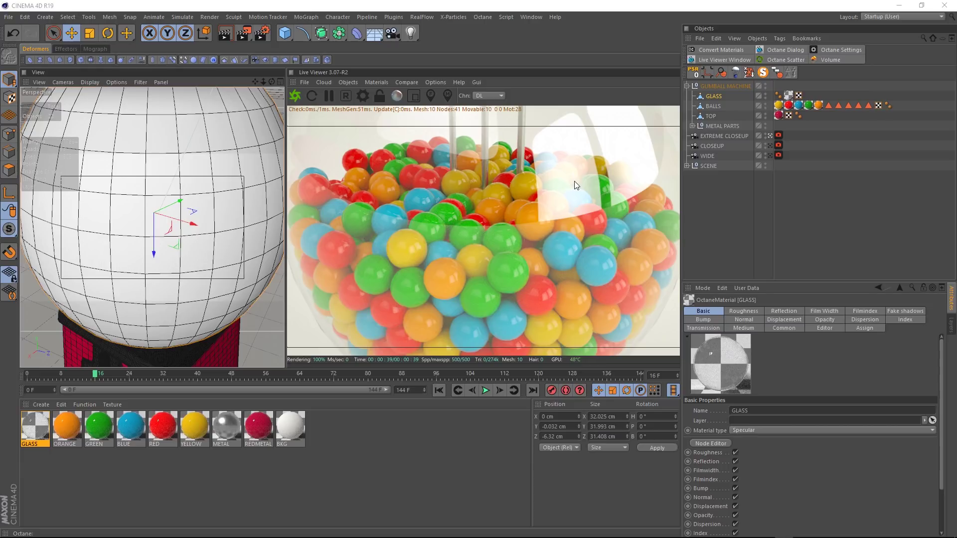
Step: Store the render, enable Fake shadows on the GLASS material, and compare results with the wipe
right_click(568, 192)
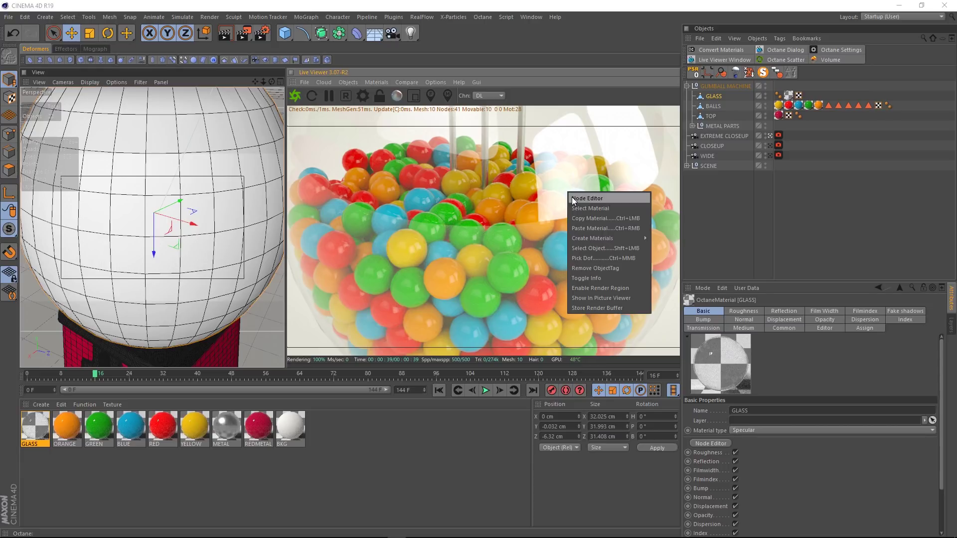
click(579, 307)
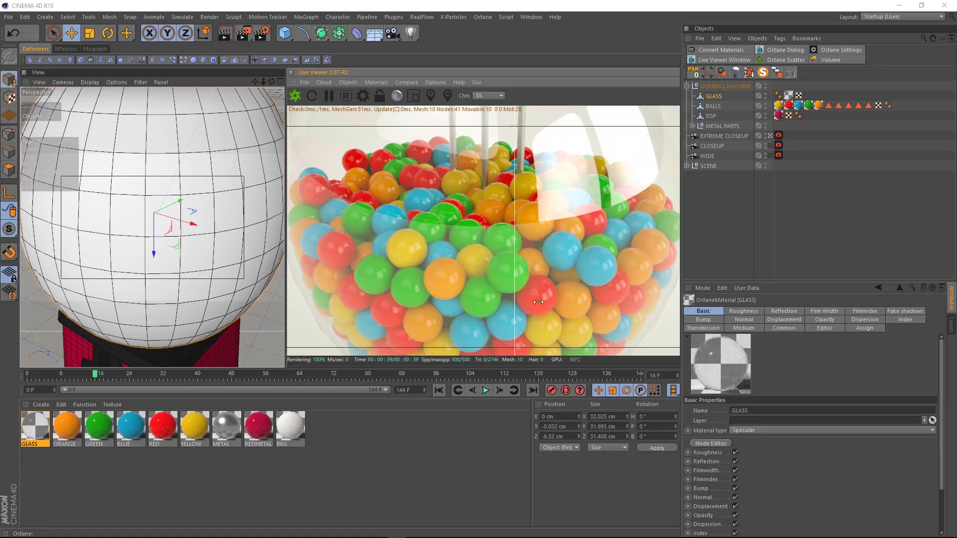
double_click(36, 428)
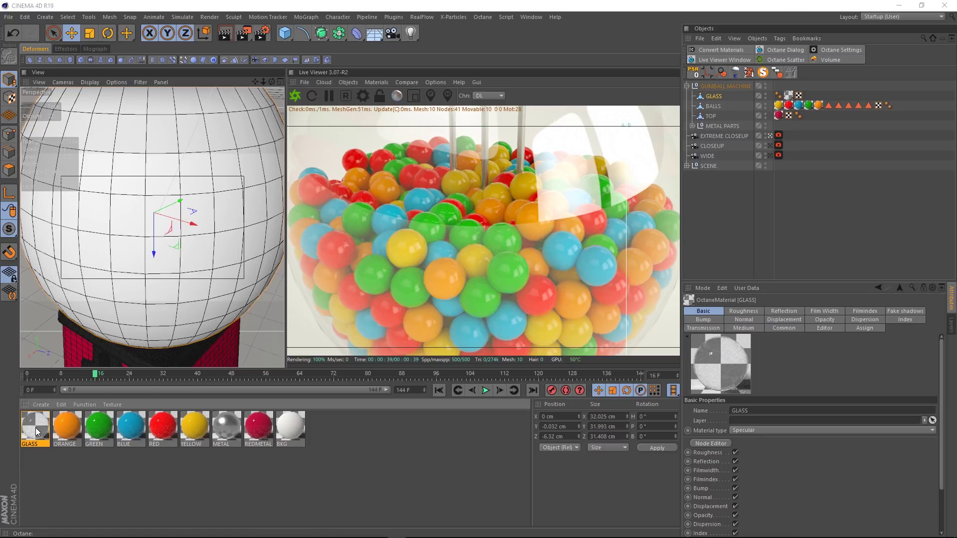
drag(318, 73, 214, 92)
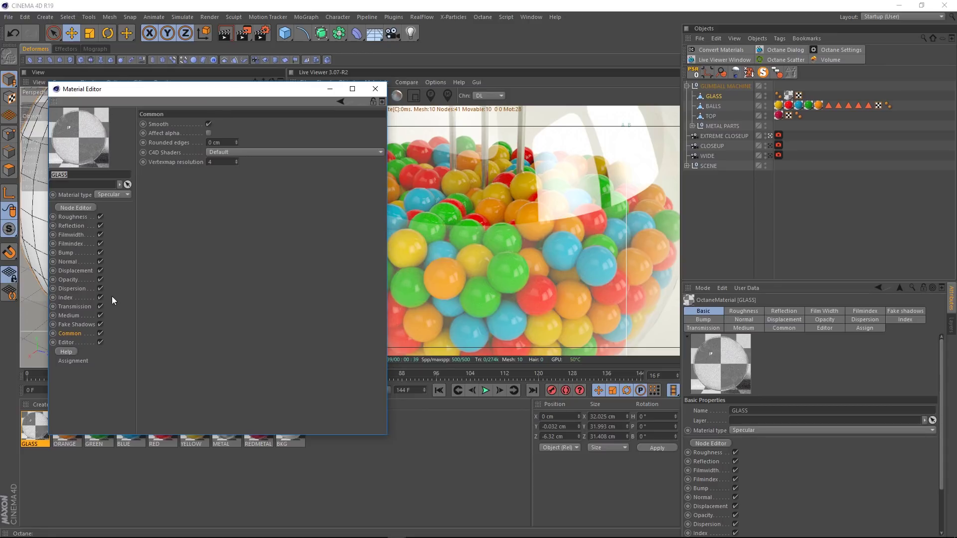
click(77, 325)
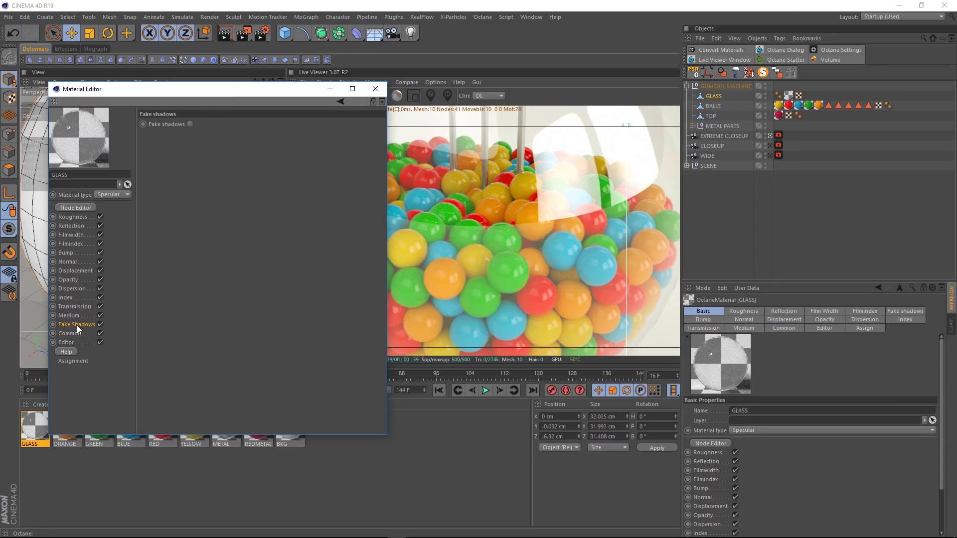
click(190, 124)
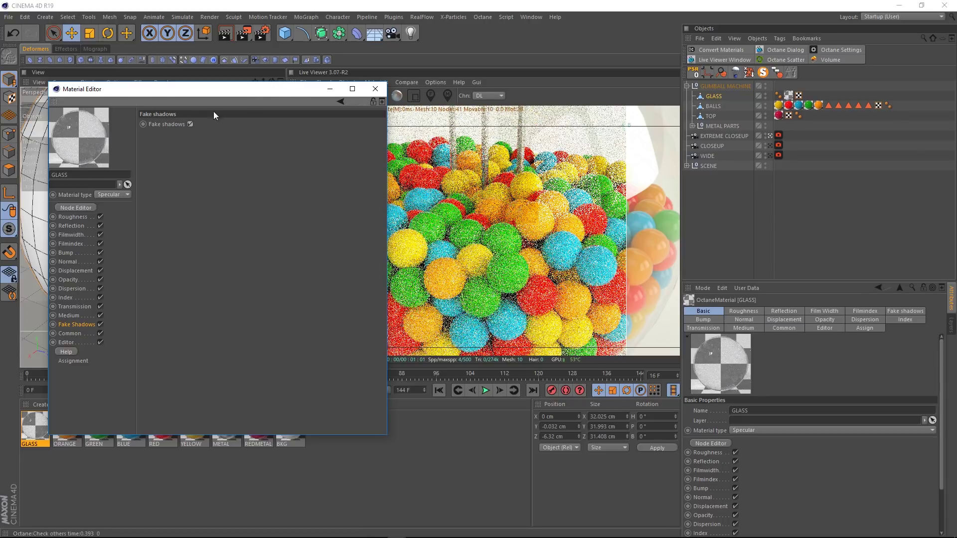
click(373, 89)
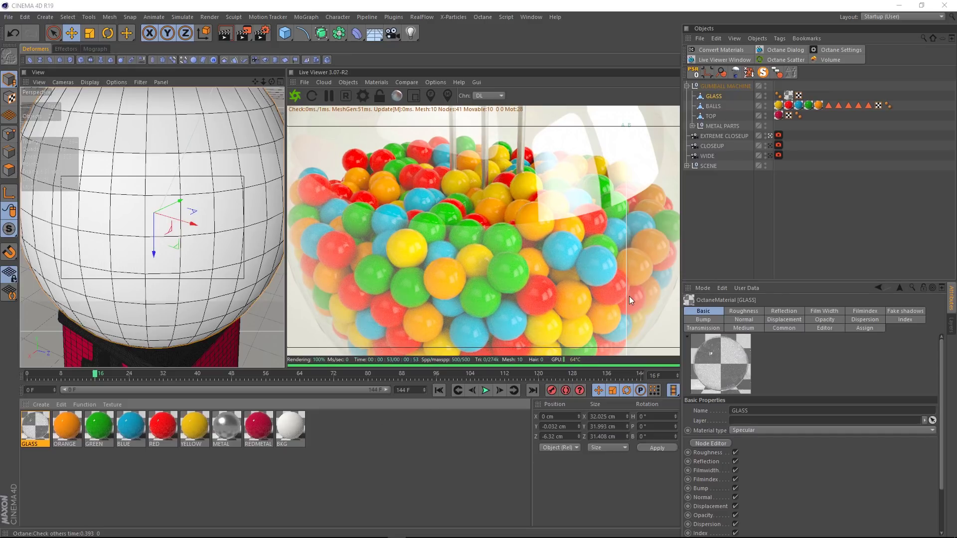
drag(627, 298, 665, 333)
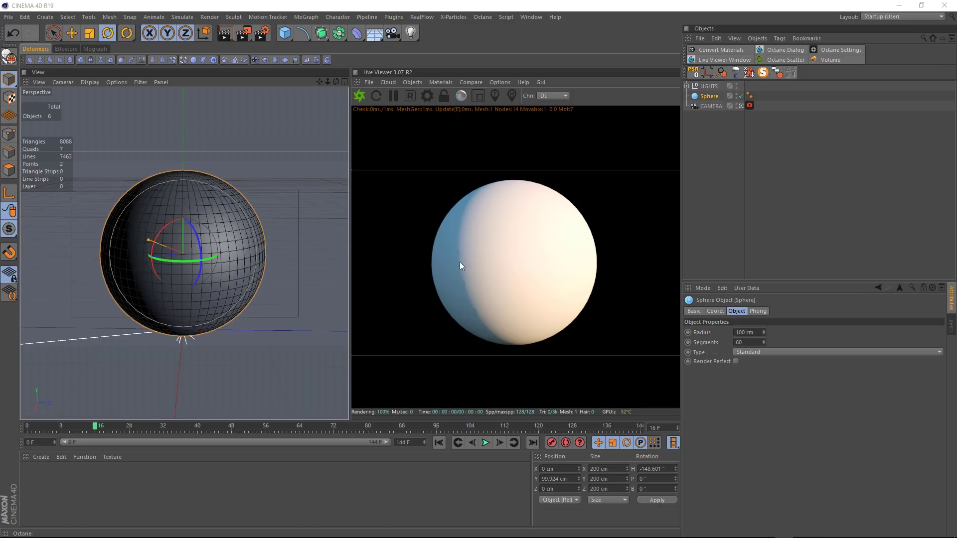
Step: Create a Glossy material on the sphere from the Live Viewer and open OctGlossy's settings
right_click(551, 277)
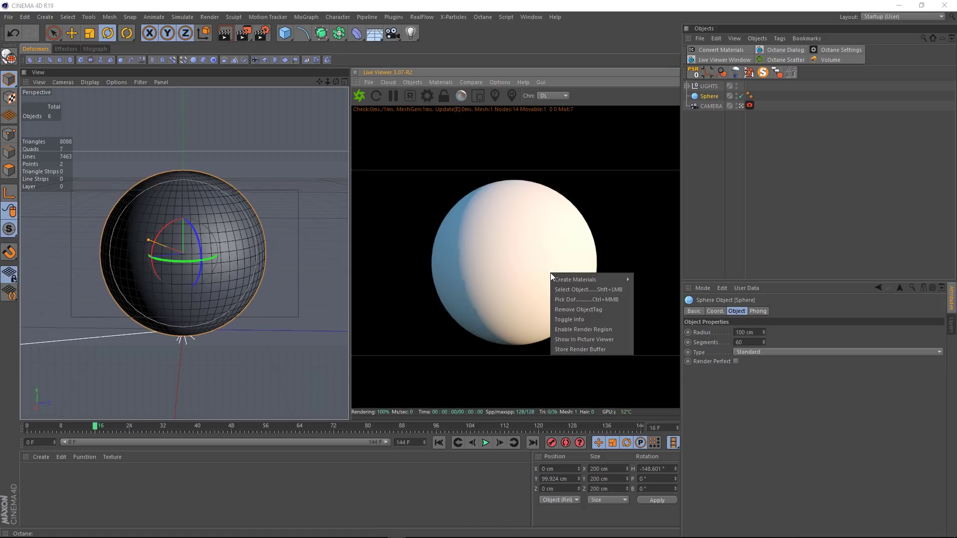
mouse_move(567, 279)
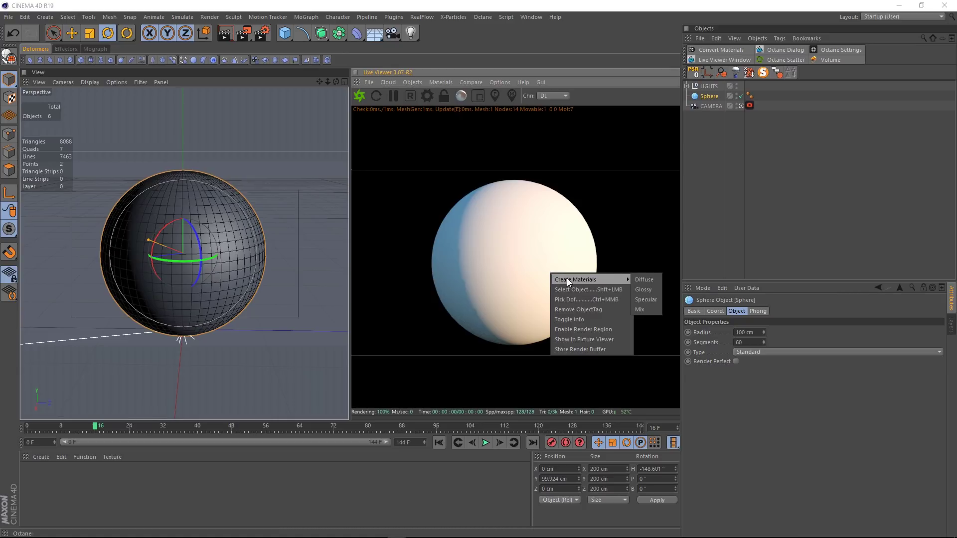
click(644, 290)
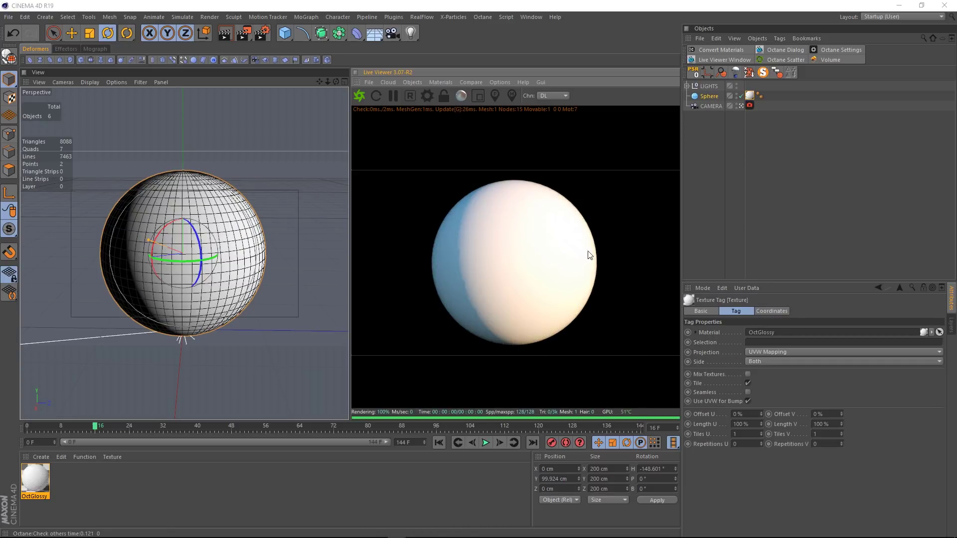
double_click(39, 481)
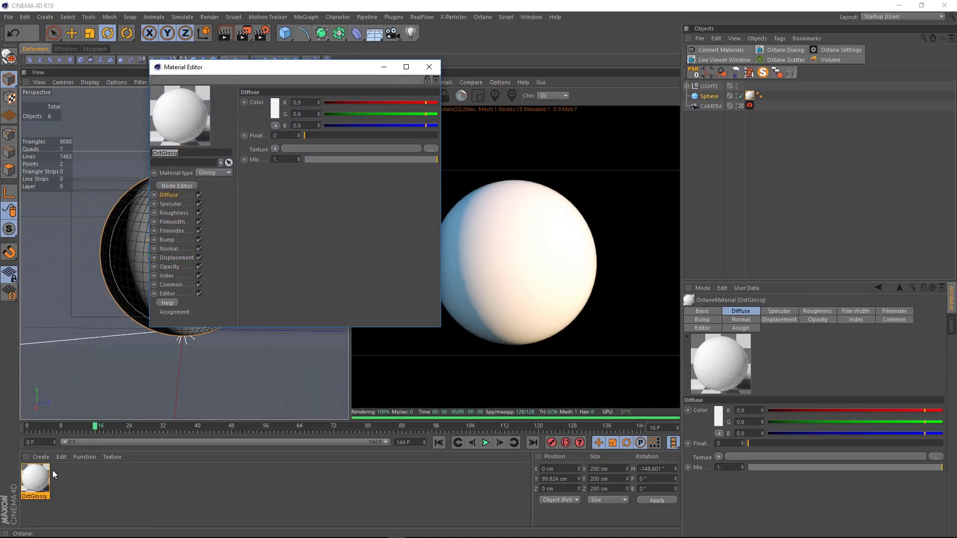
Step: Open OctGlossy in the Node Editor and close the Material Editor
click(177, 186)
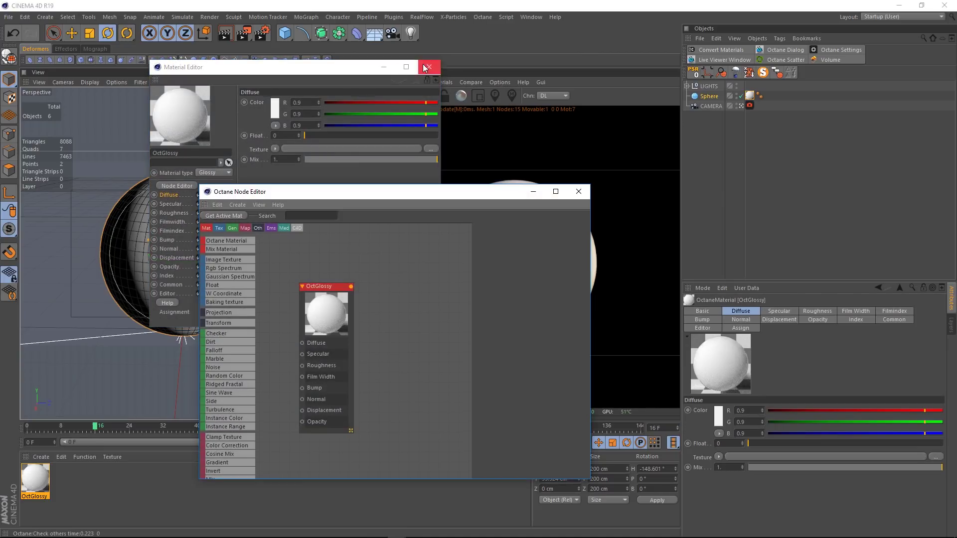
click(427, 67)
drag(423, 197, 265, 184)
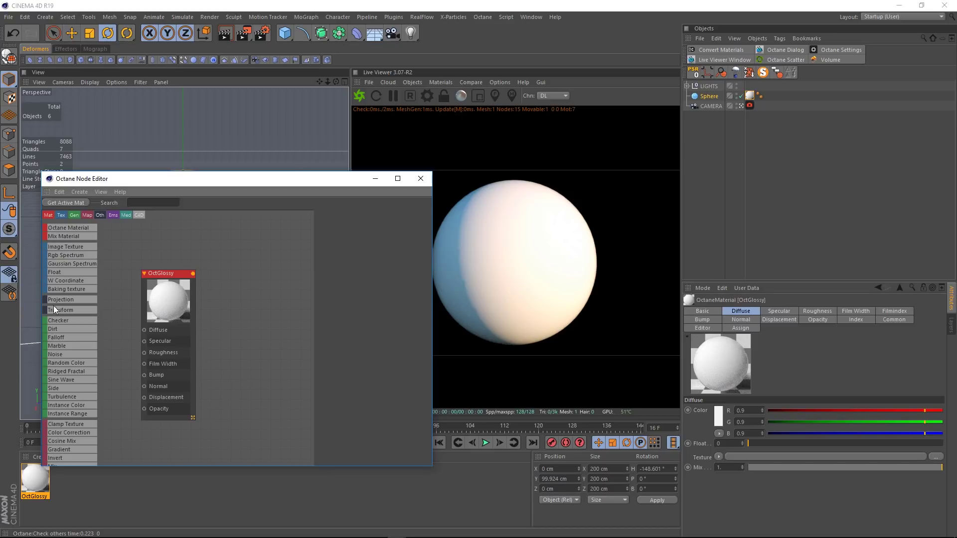
Step: Add a C4D Noise node to the material graph and set its type to Luka
click(138, 215)
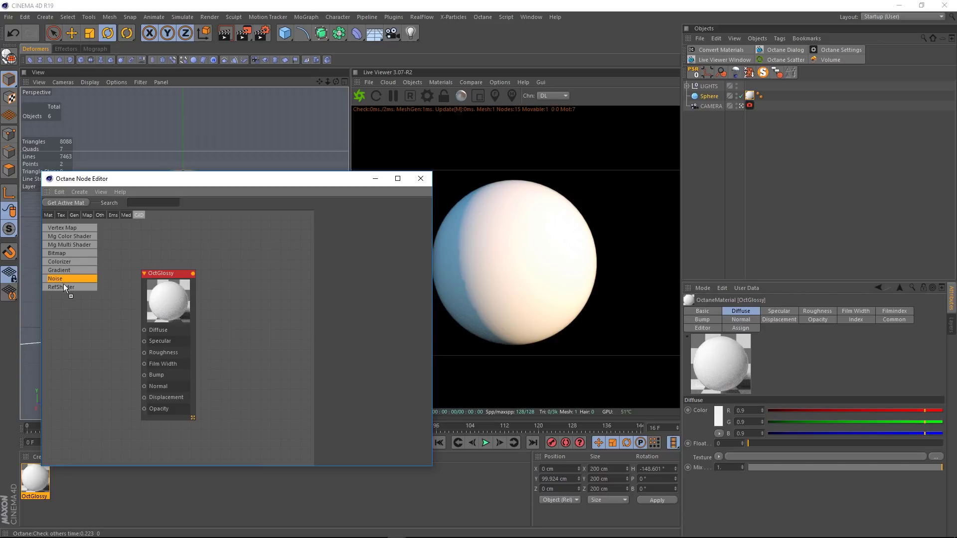
drag(89, 316, 144, 375)
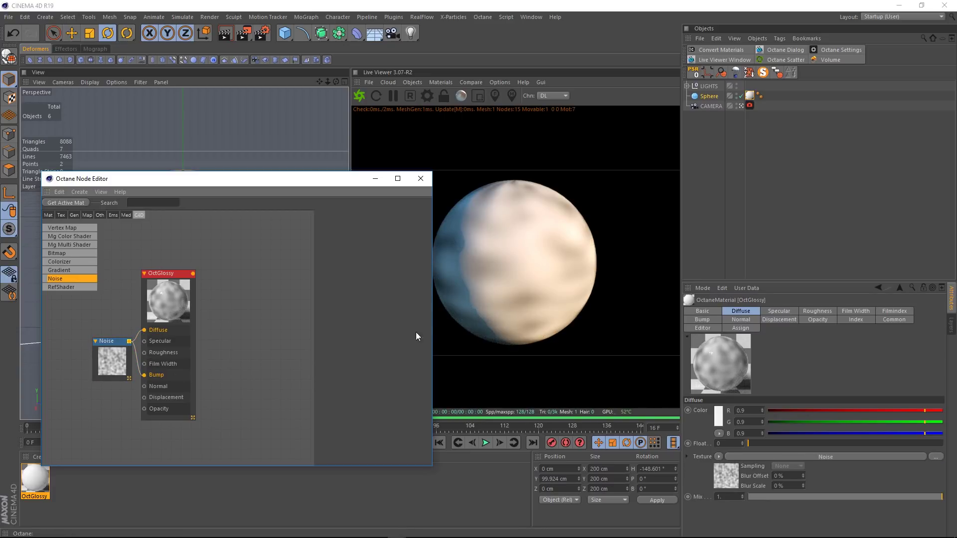
click(116, 361)
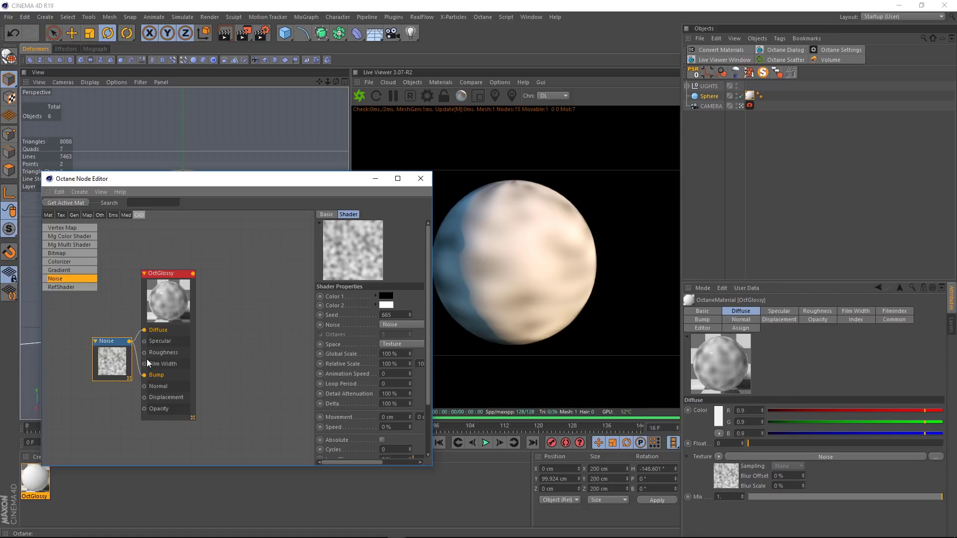
click(389, 325)
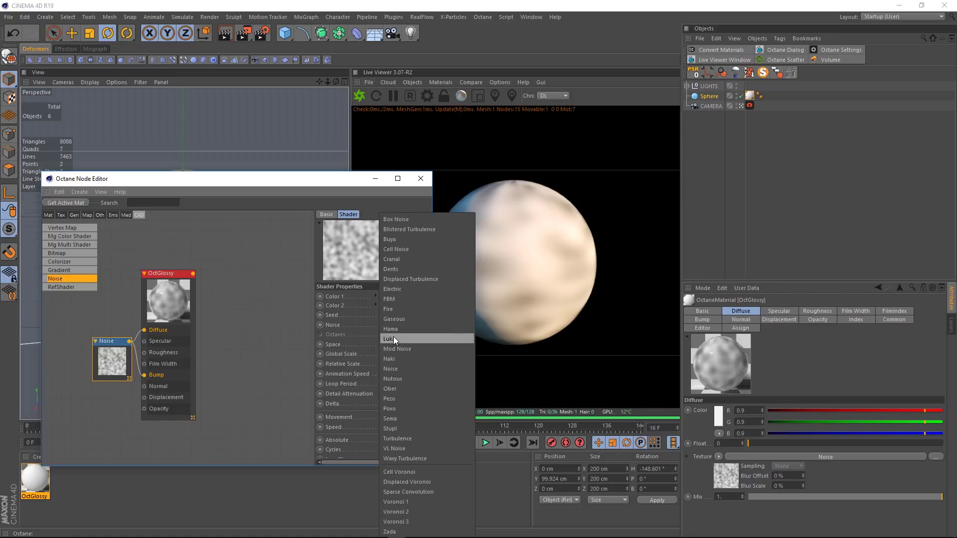
click(393, 337)
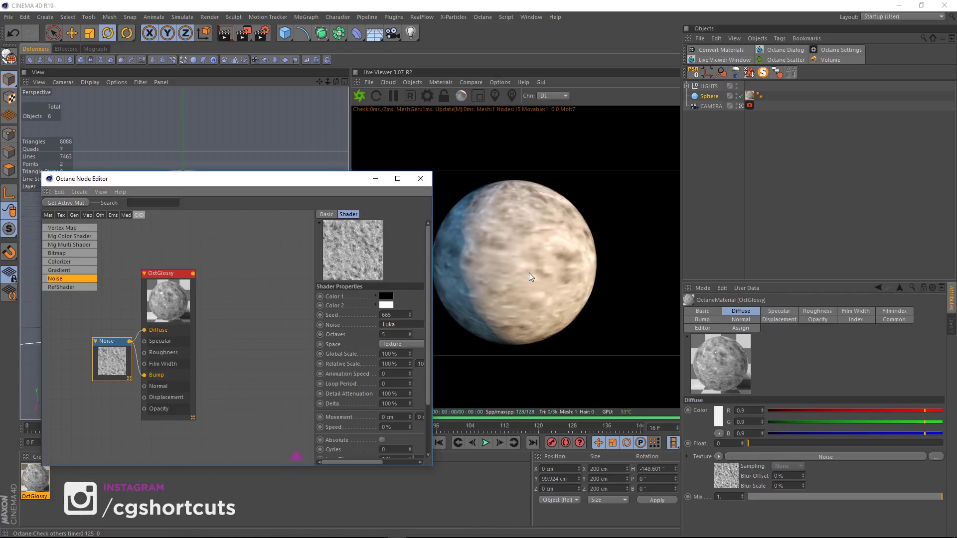
Step: Preview the noise texture in its own enlarged window, then close it
right_click(356, 244)
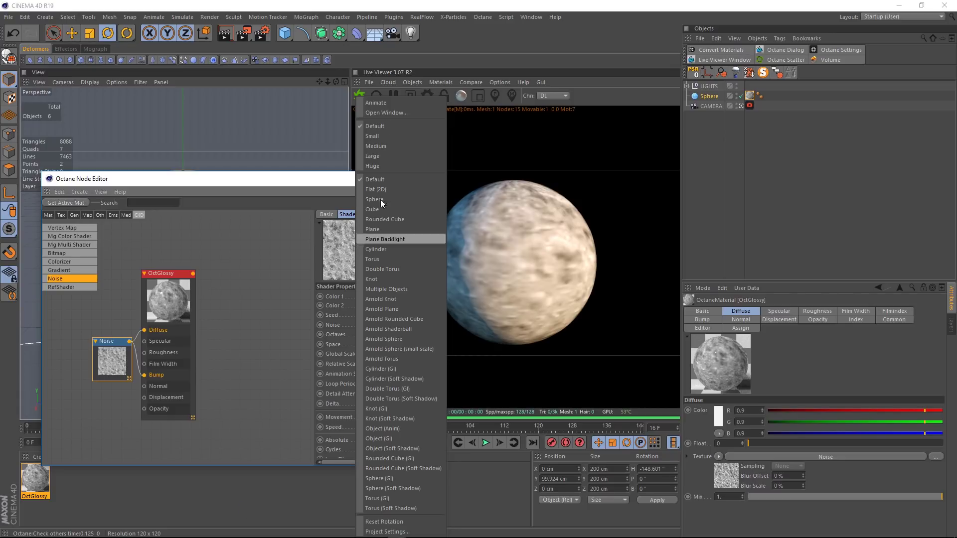
click(384, 114)
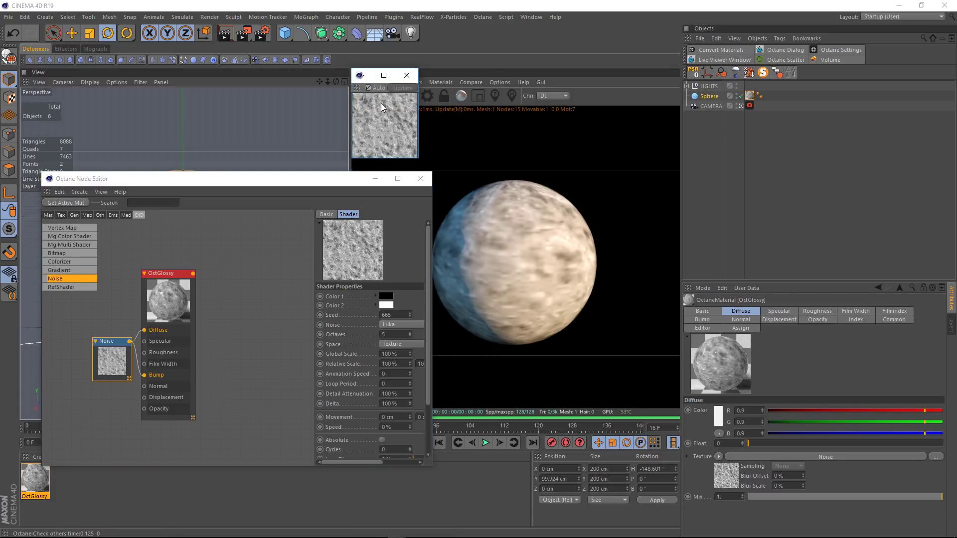
drag(417, 160, 712, 495)
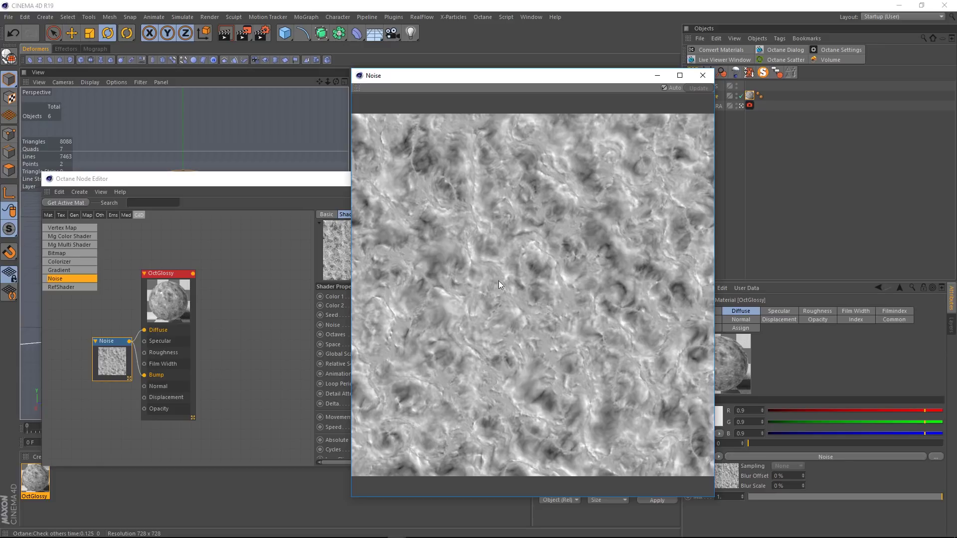
drag(571, 76, 243, 57)
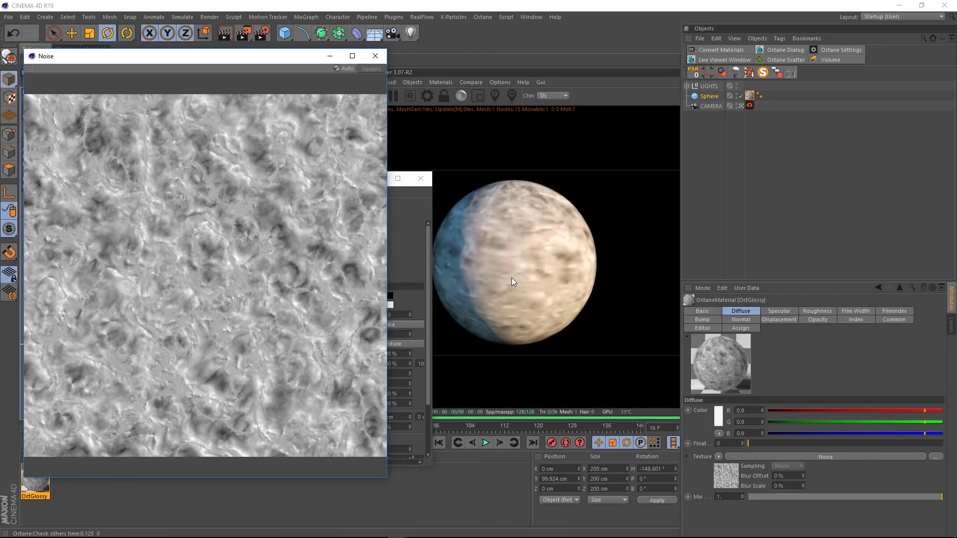
click(375, 55)
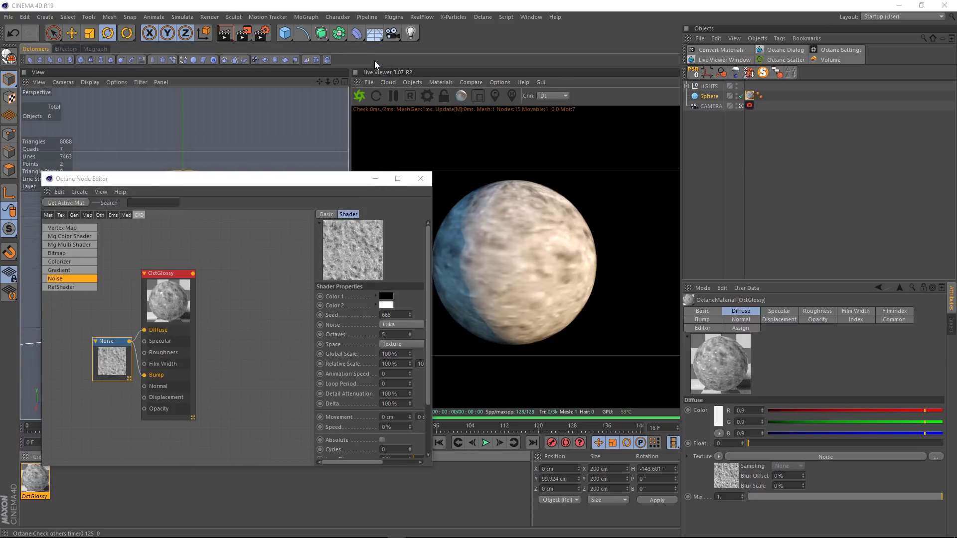
Step: Set Octane's C4D shader render size to 2048x2048, close the Node Editor, and restart rendering
click(427, 97)
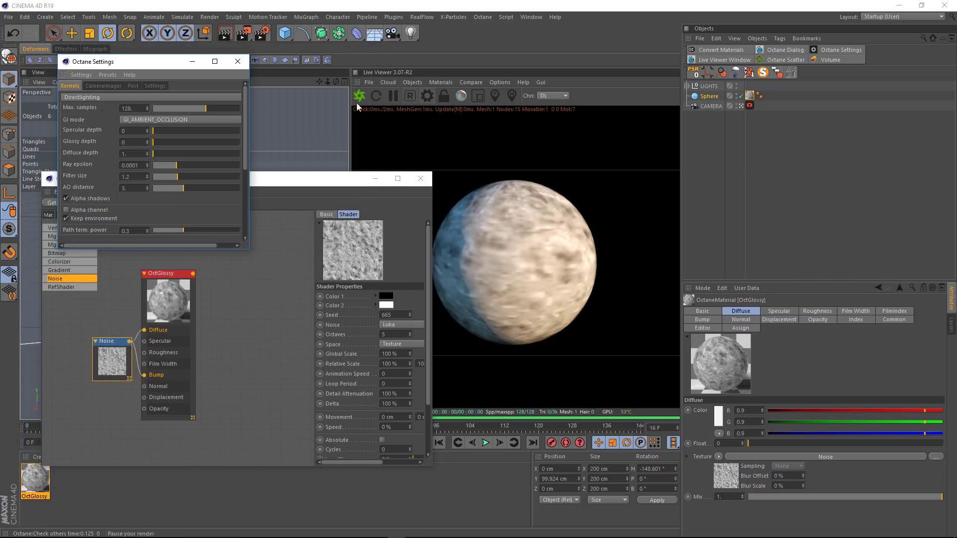
click(153, 87)
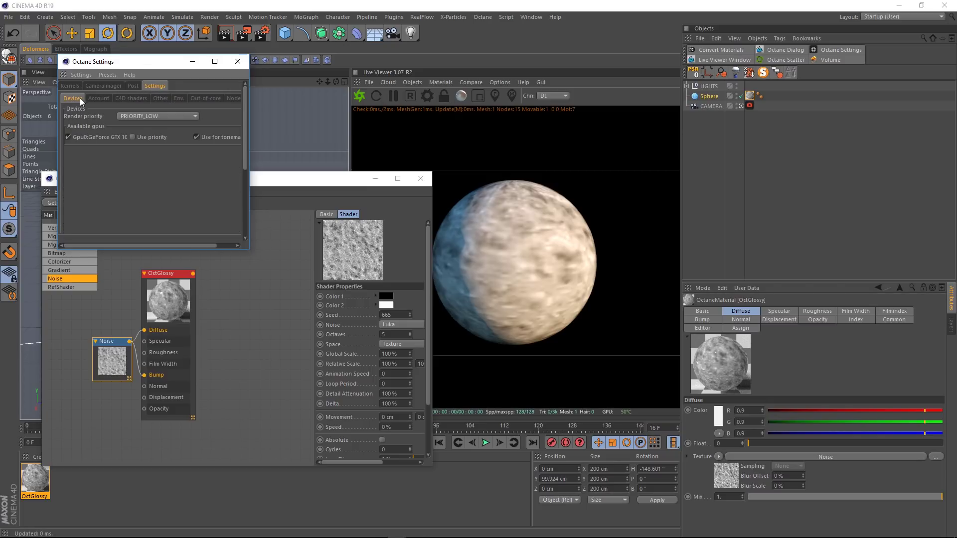
click(132, 98)
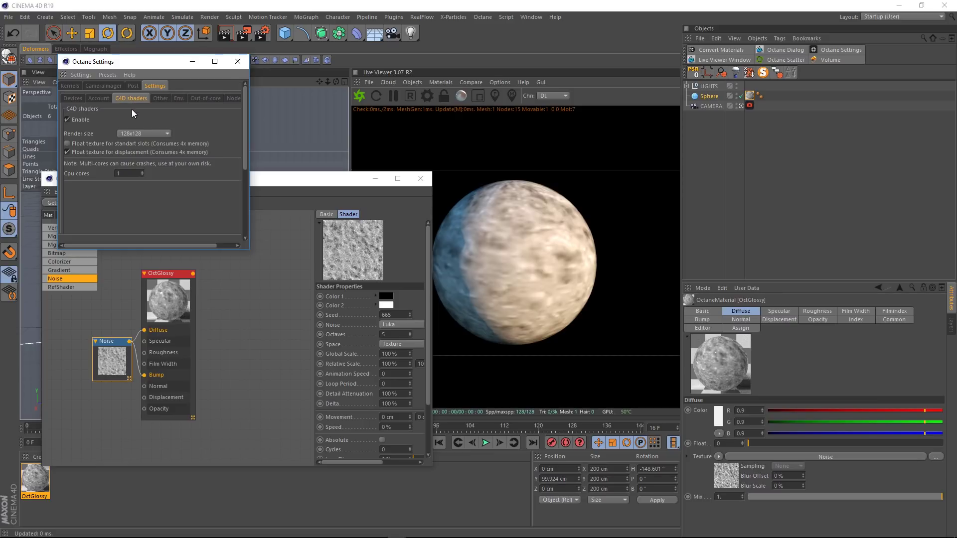
click(143, 136)
click(145, 194)
click(414, 179)
click(413, 180)
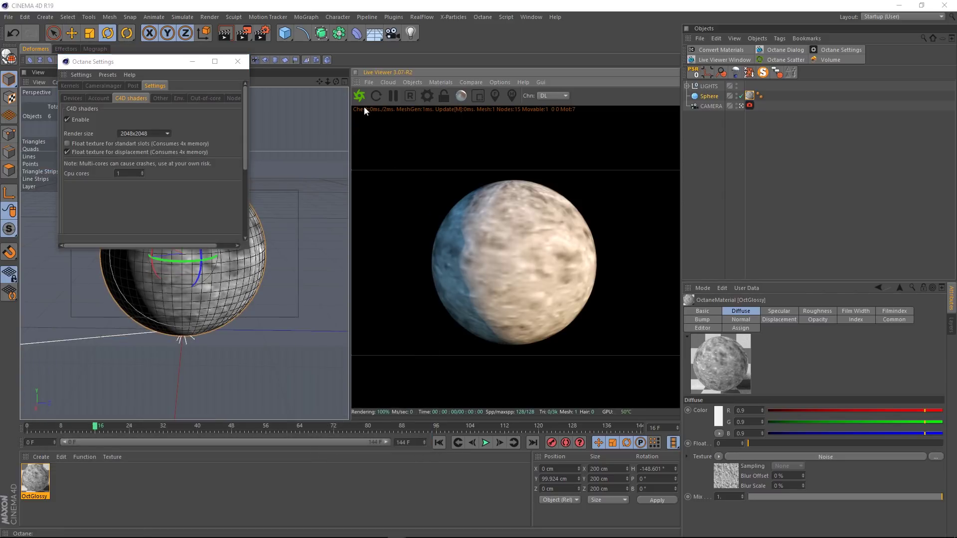
click(359, 96)
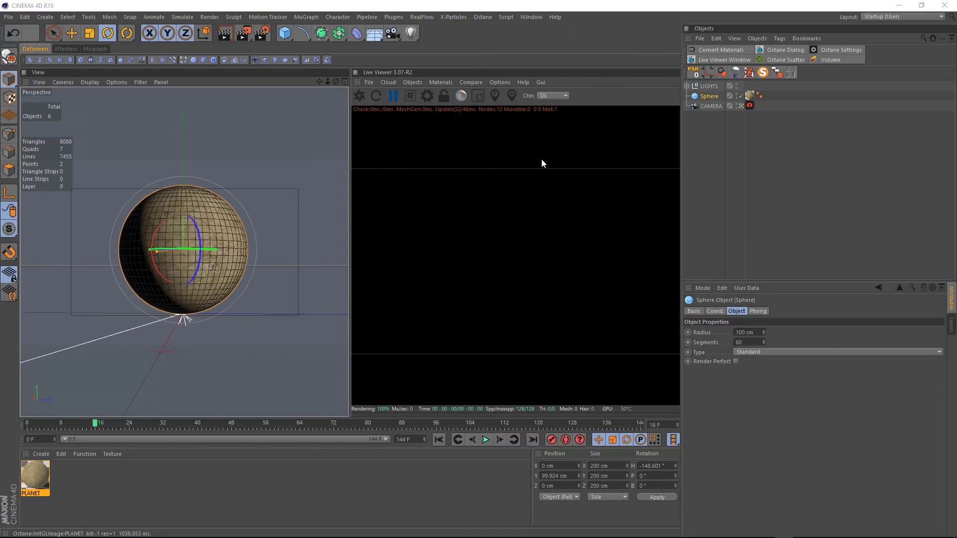
Step: Open the PLANET material's node graph and auto-arrange the selected ImageTexture nodes
double_click(750, 96)
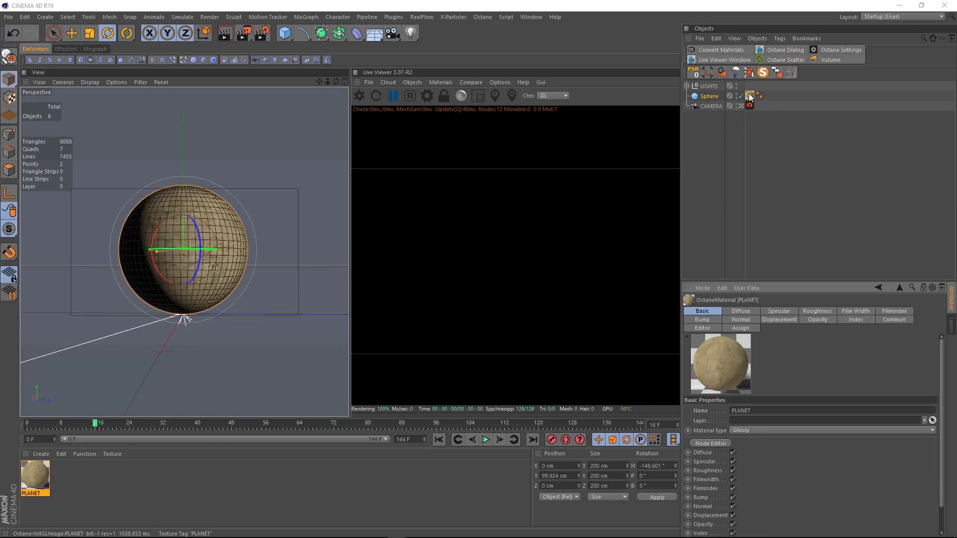
click(700, 443)
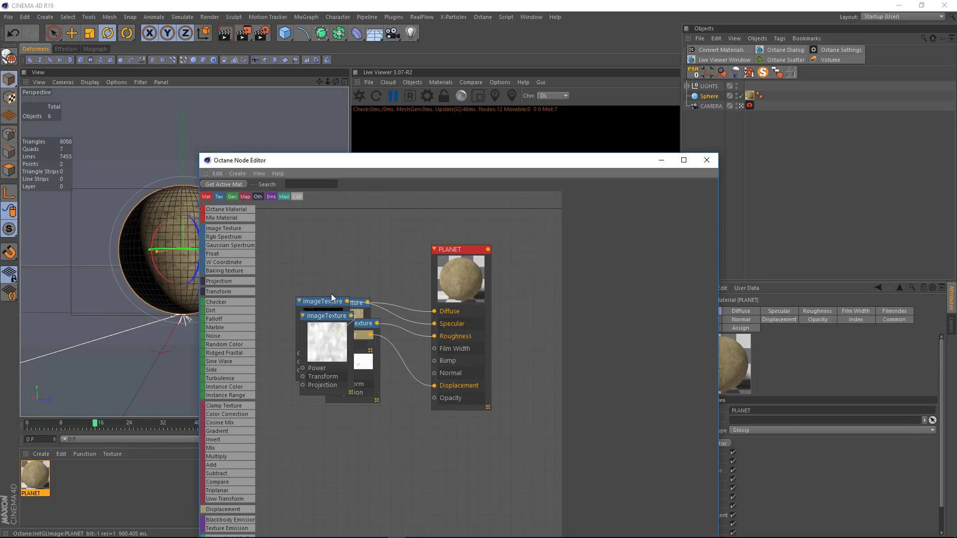
drag(519, 220, 307, 411)
right_click(338, 350)
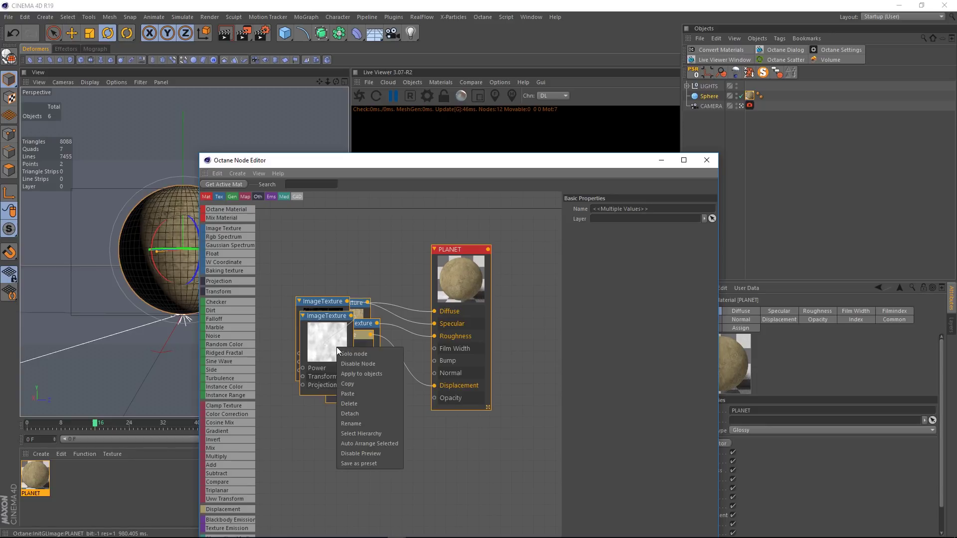
click(348, 445)
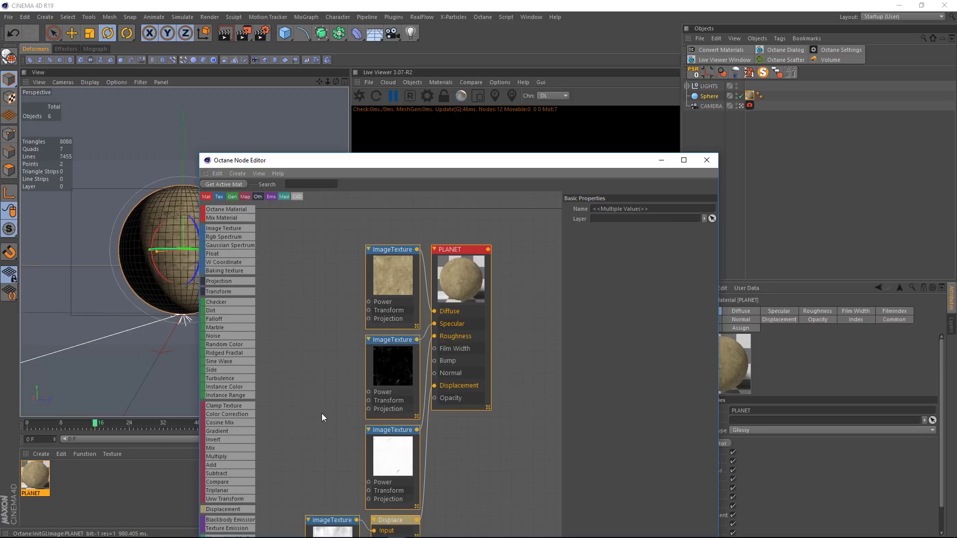
scroll(321, 413, down, 2)
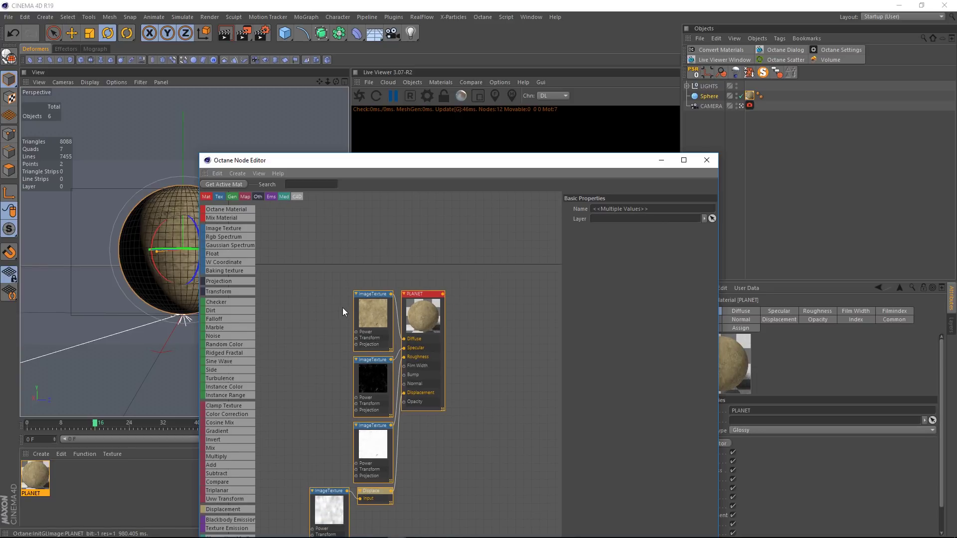
Step: Inspect the diffuse, specular, roughness and displacement textures plus the Displace node settings
click(380, 304)
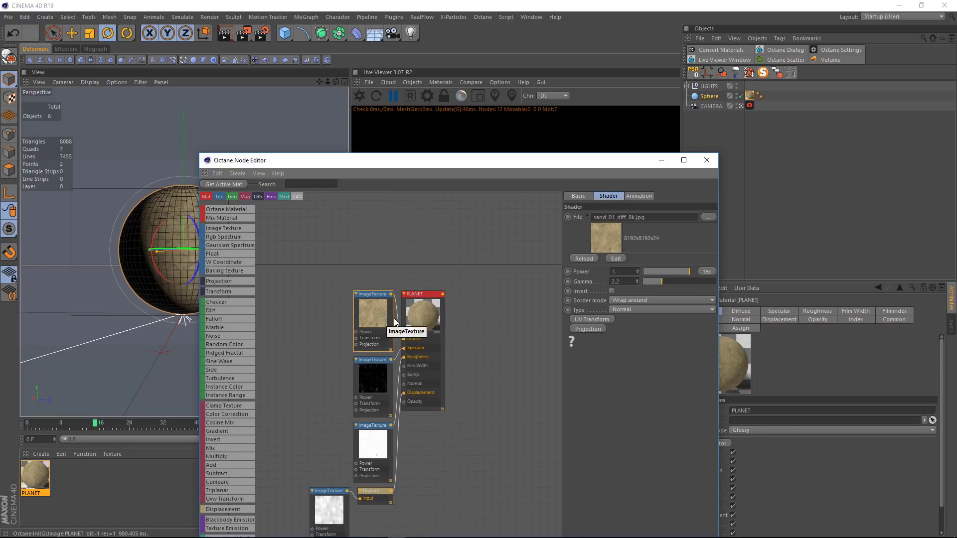
click(376, 381)
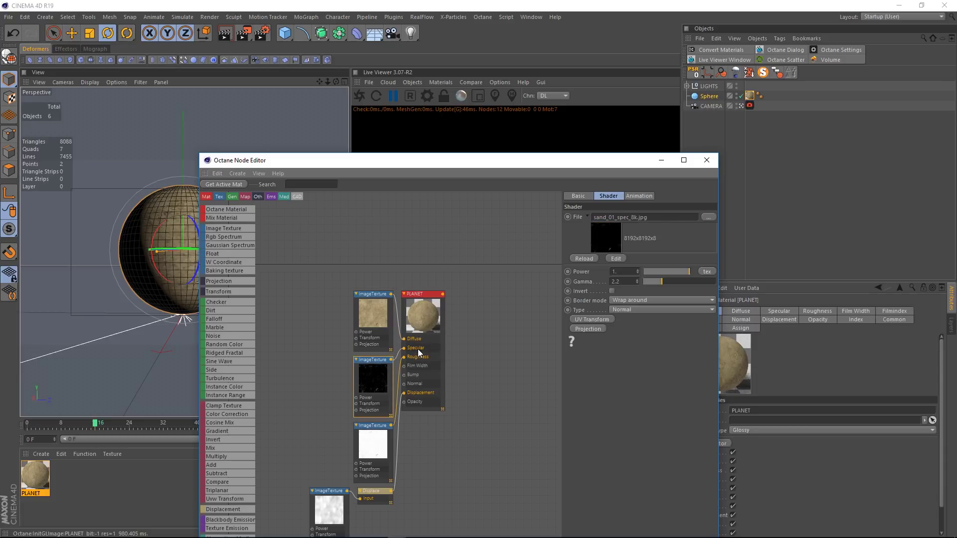
click(377, 443)
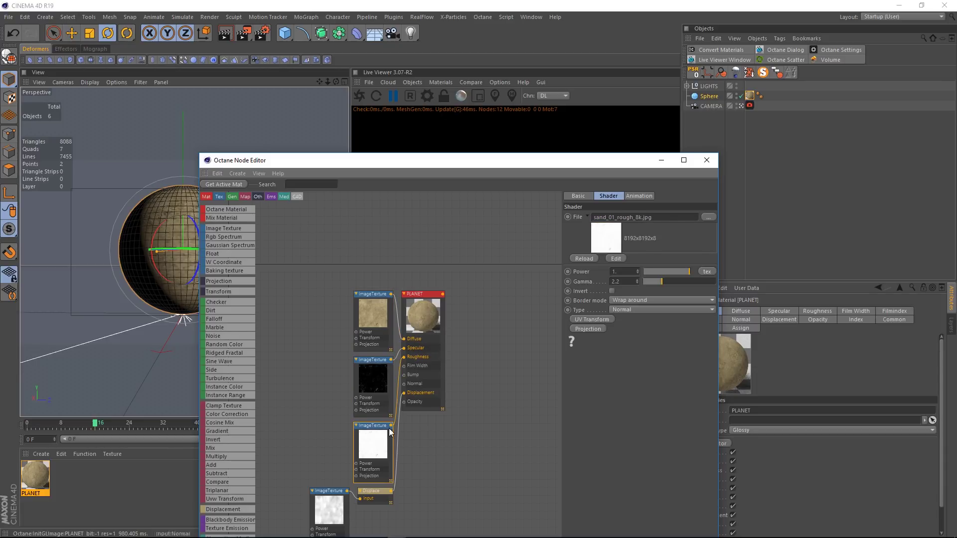
click(328, 504)
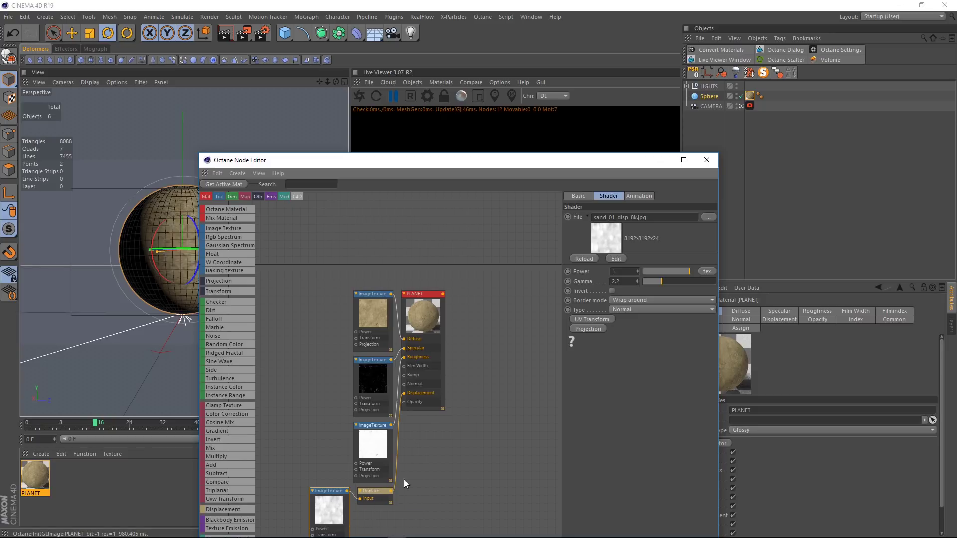
click(379, 491)
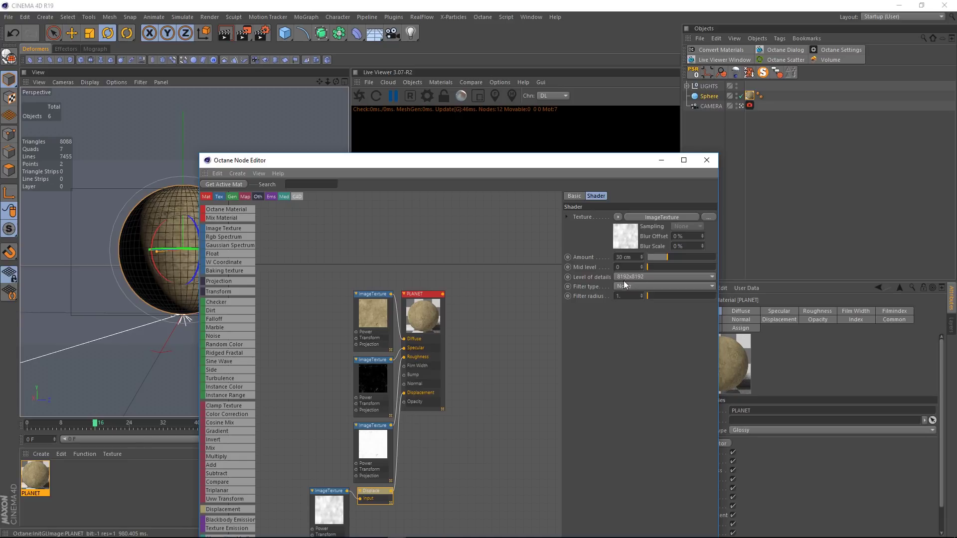
Step: Move and shrink the Node Editor window, then start the Octane live render of the planet
drag(538, 160, 284, 89)
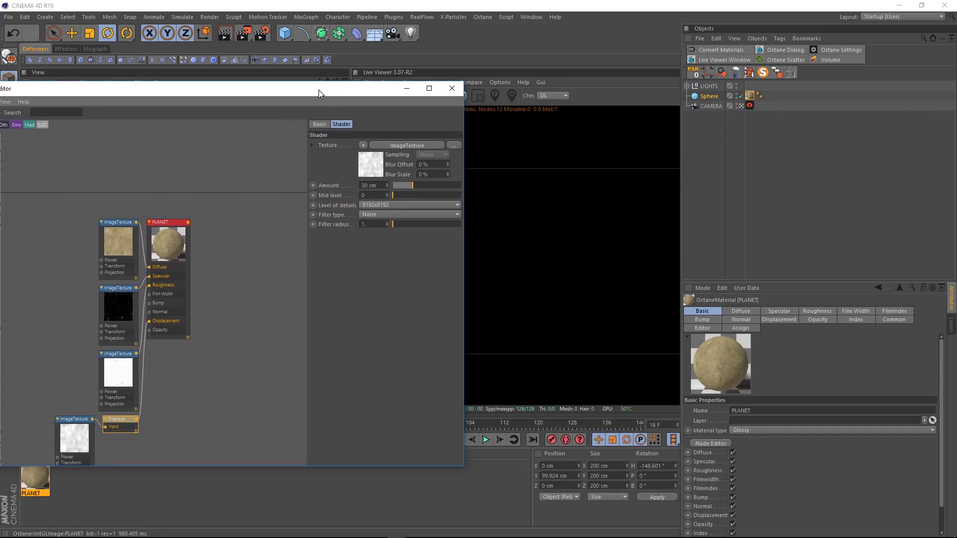
drag(464, 81, 325, 118)
click(358, 94)
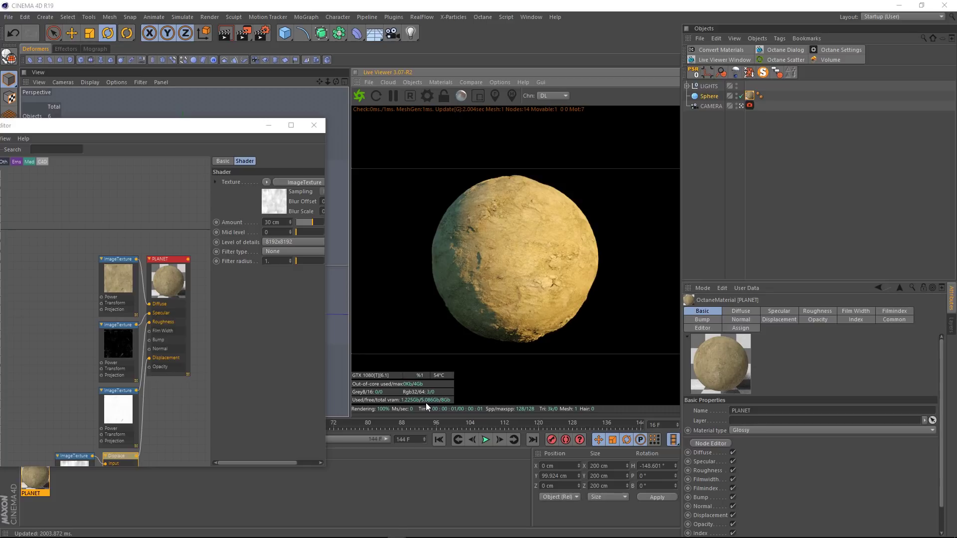
Step: Select the spec, rough and disp ImageTexture nodes together and change their Type to Float
click(61, 382)
scroll(59, 384, down, 2)
middle_drag(56, 389, 62, 310)
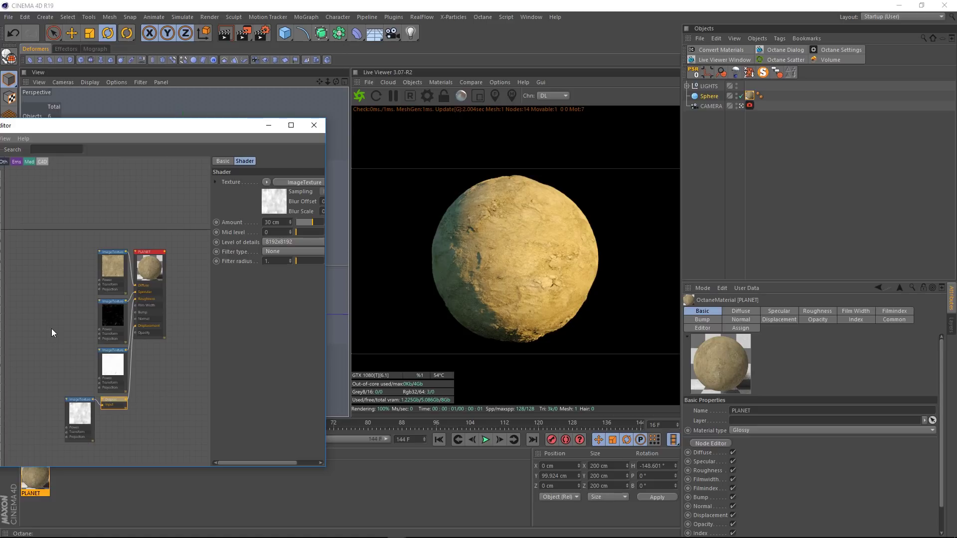
click(109, 324)
click(112, 359)
click(78, 412)
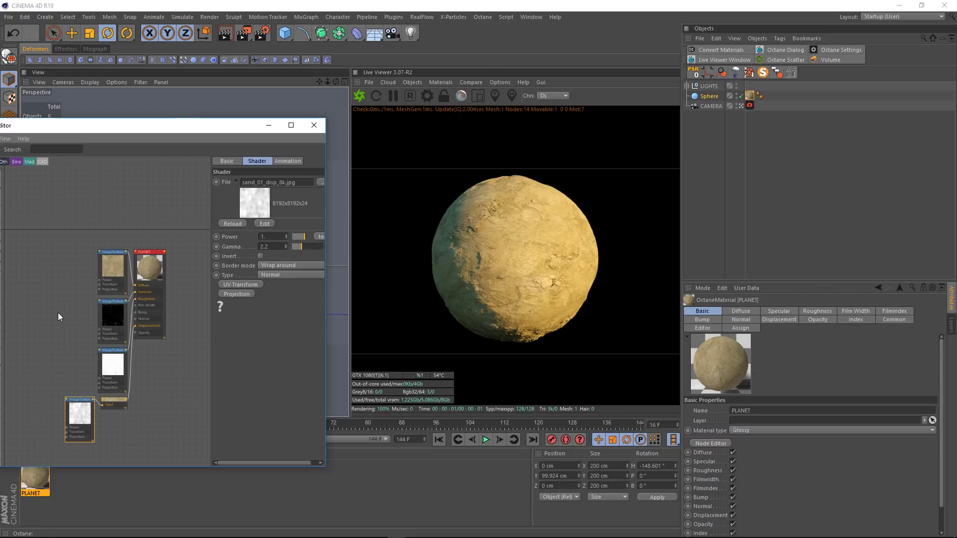
drag(58, 316, 120, 384)
shift+click(83, 417)
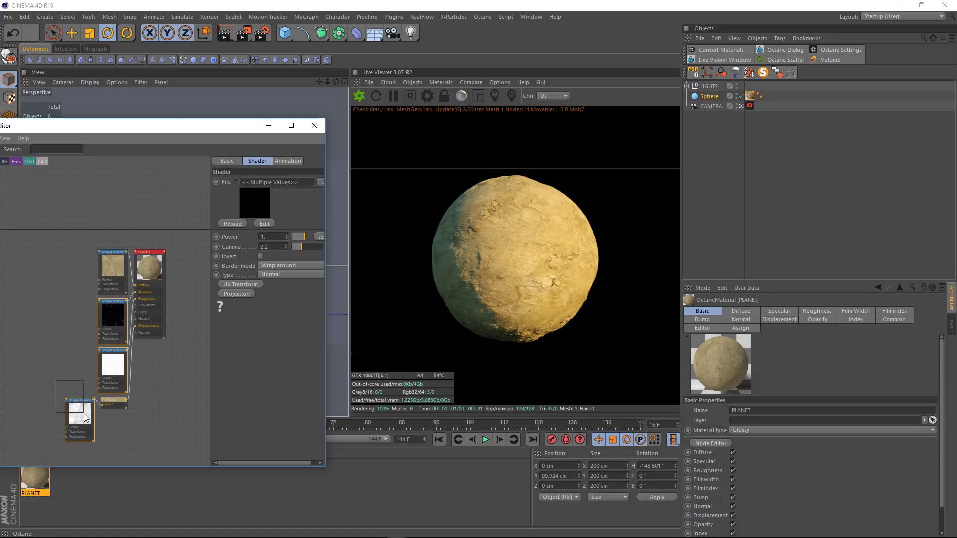
click(279, 276)
click(276, 293)
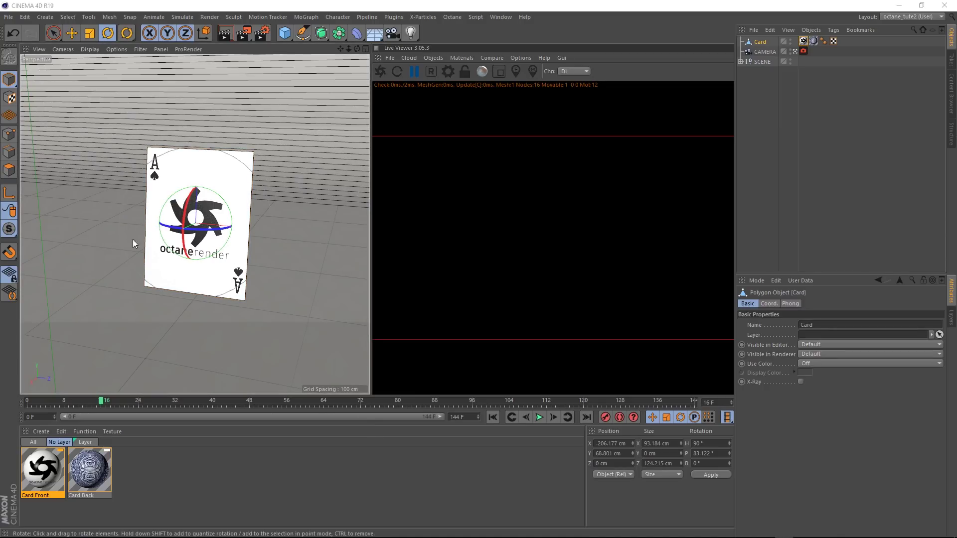
Step: Rotate the card in the viewport to check both its front and back sides
mouse_move(224, 228)
mouse_down()
mouse_move(48, 228)
mouse_move(235, 234)
mouse_up()
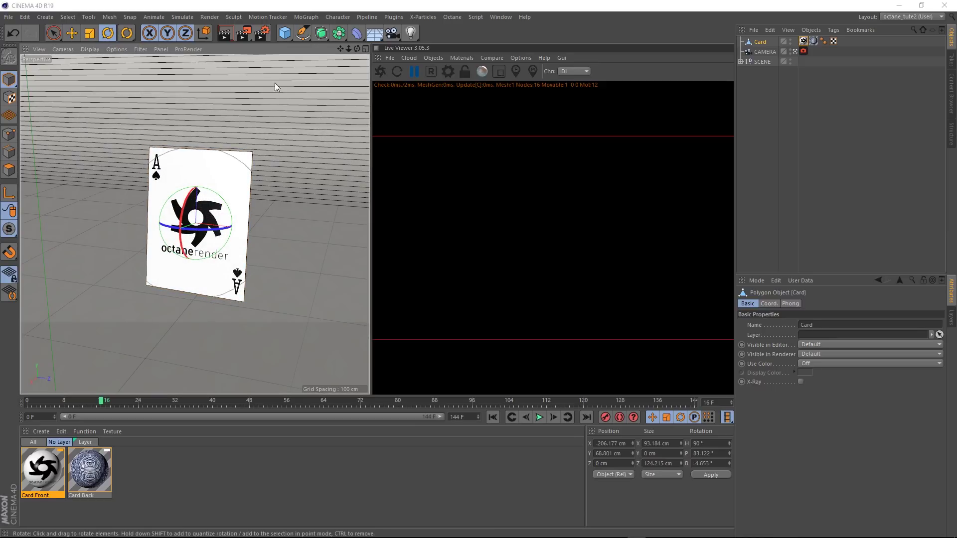
click(263, 33)
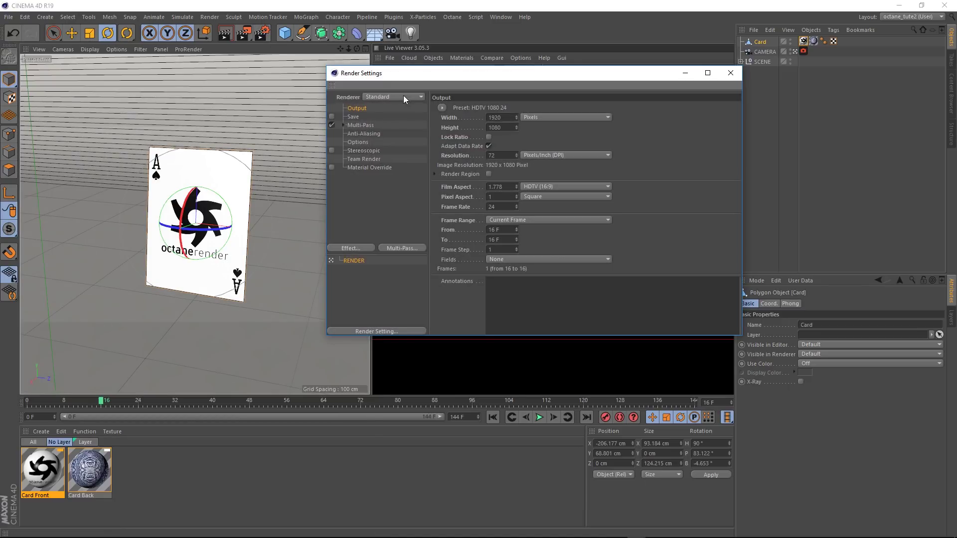
click(226, 33)
drag(220, 230, 175, 87)
click(226, 34)
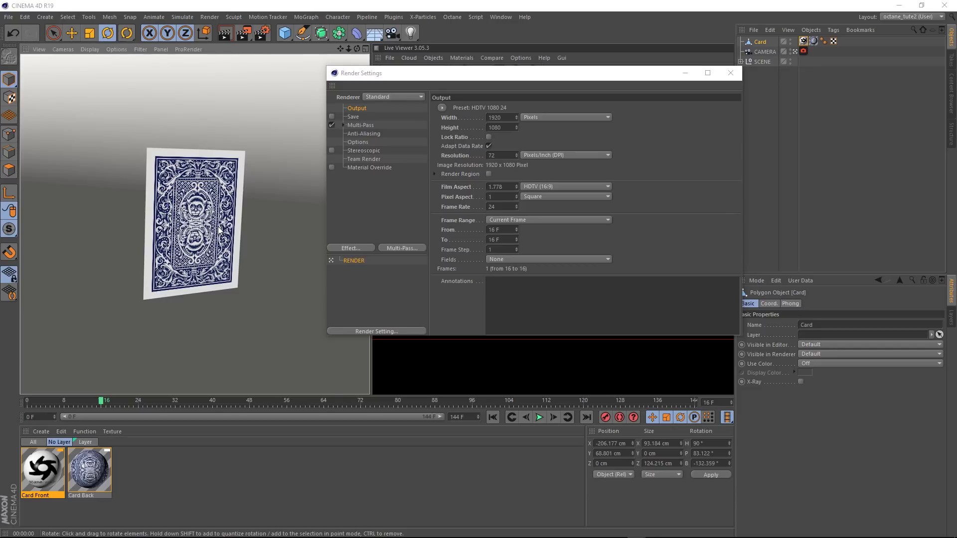
drag(219, 230, 346, 214)
Step: Inspect the Card Front and Card Back texture tags, then open the Renderer list in Render Settings
drag(647, 78, 593, 263)
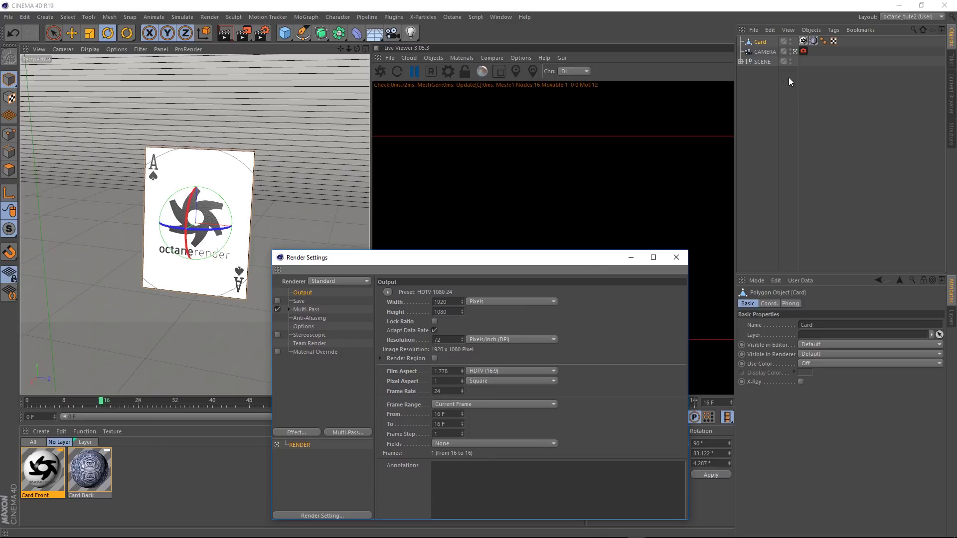
click(803, 41)
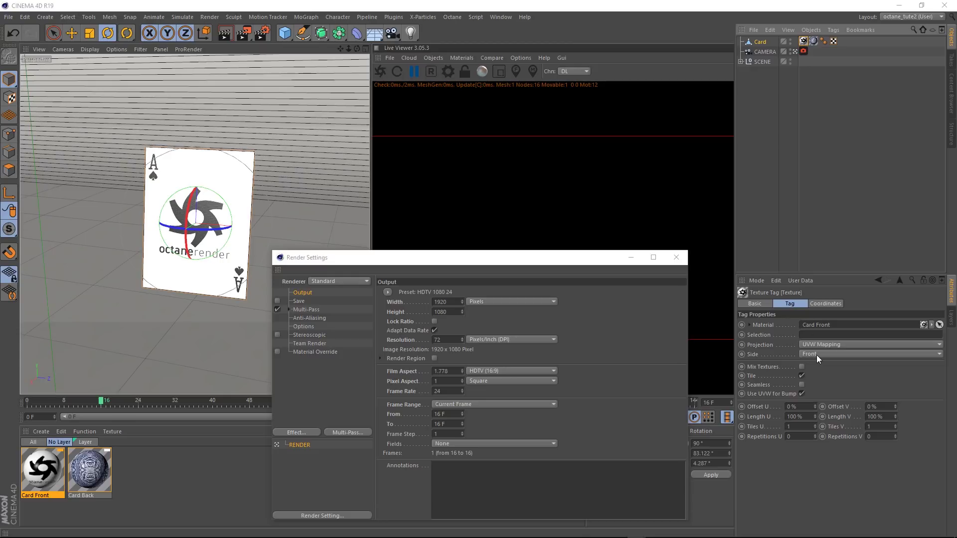
click(814, 42)
click(342, 283)
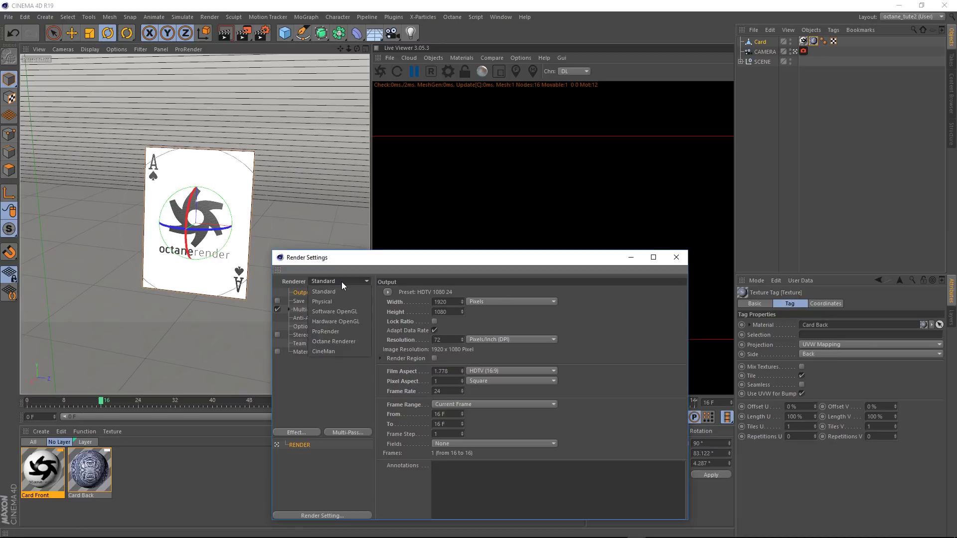
Step: Set the renderer to Octane Renderer, start the Live Viewer and rotate the card both ways
click(339, 341)
click(677, 258)
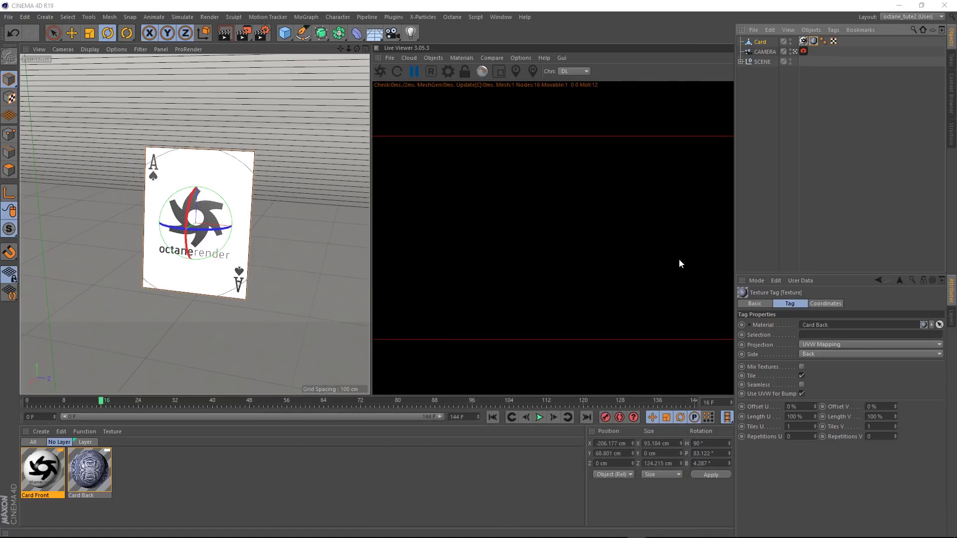
click(380, 70)
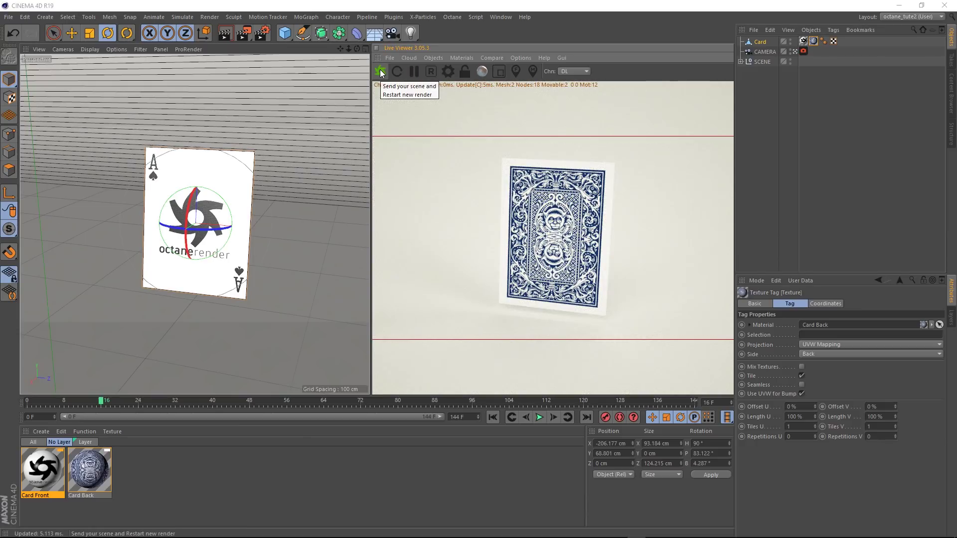
click(380, 71)
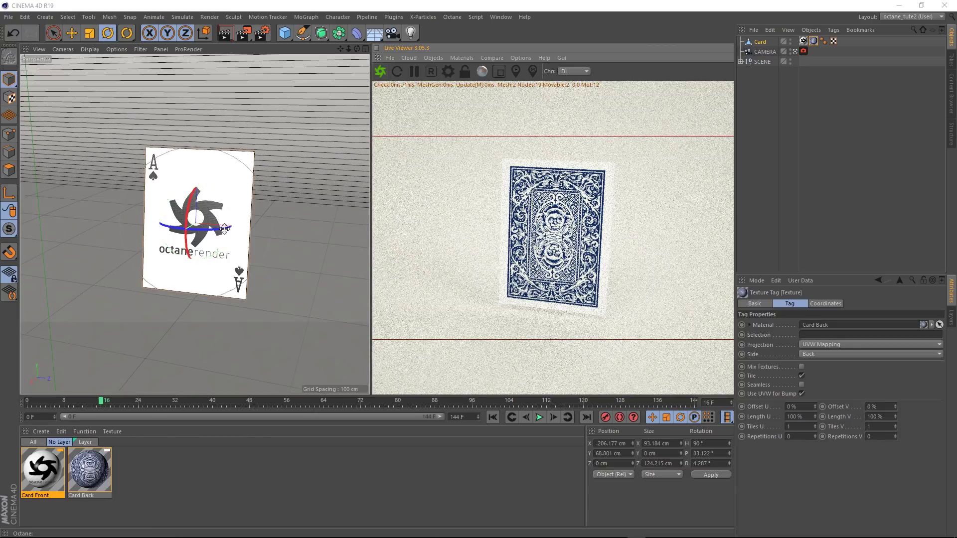
drag(223, 229, 61, 212)
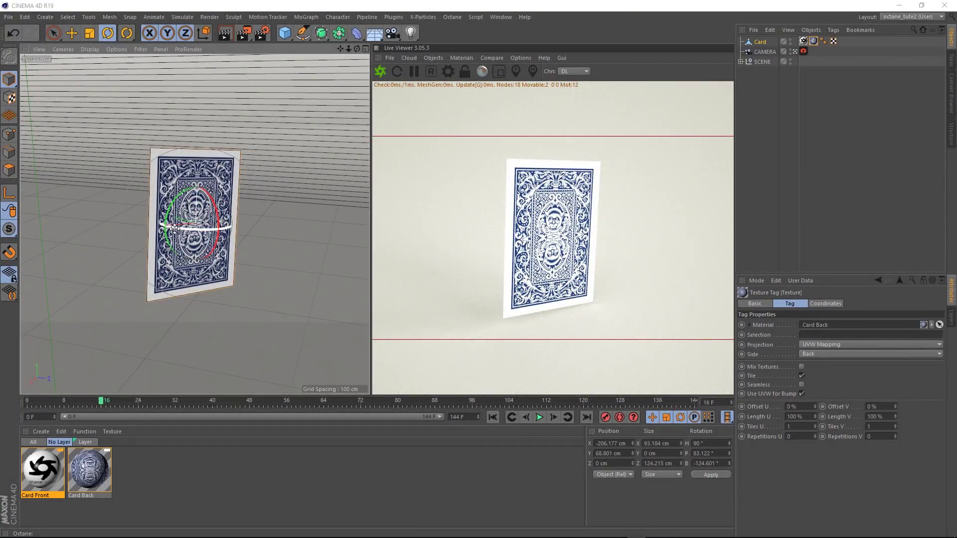
drag(175, 229, 316, 228)
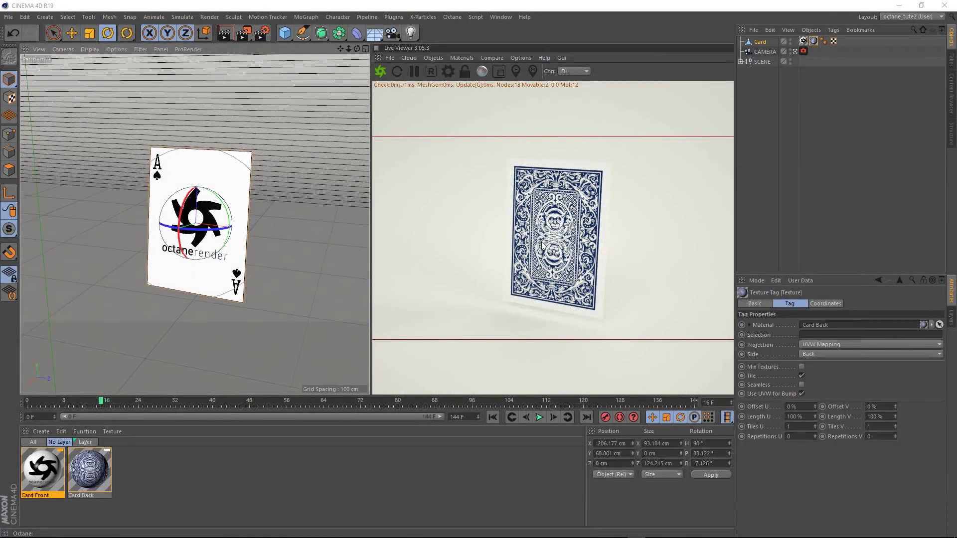
Step: Pause the render, convert Card Front and Card Back to Octane materials, and delete the originals
click(415, 71)
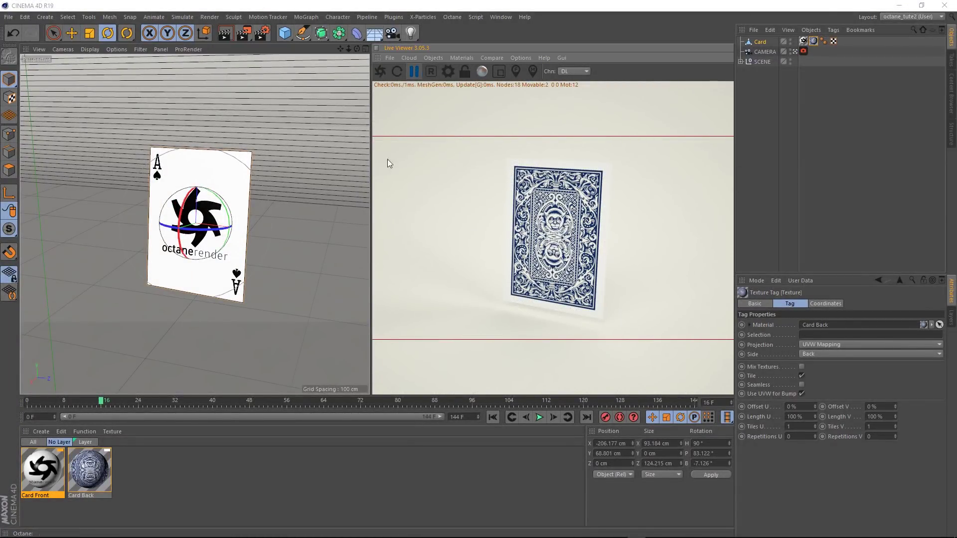
shift+click(101, 470)
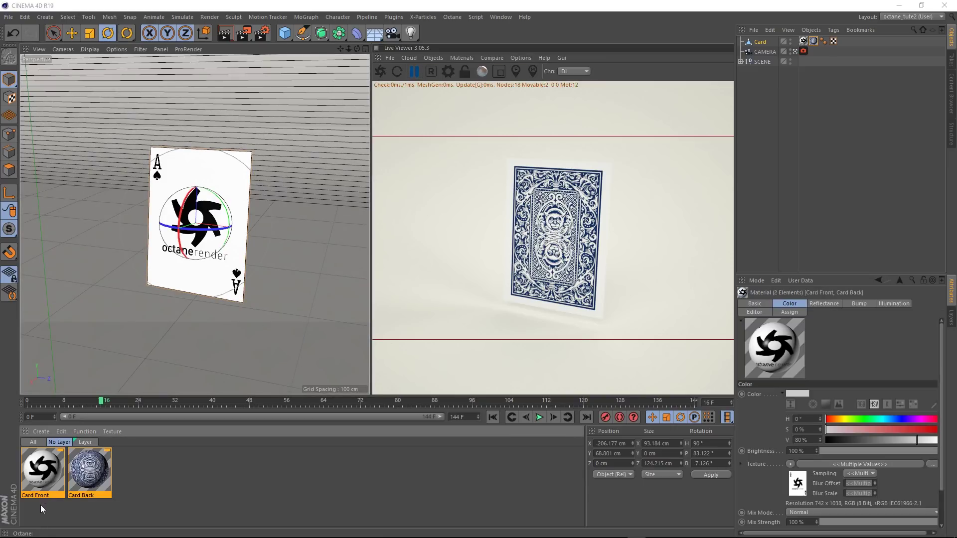
click(459, 58)
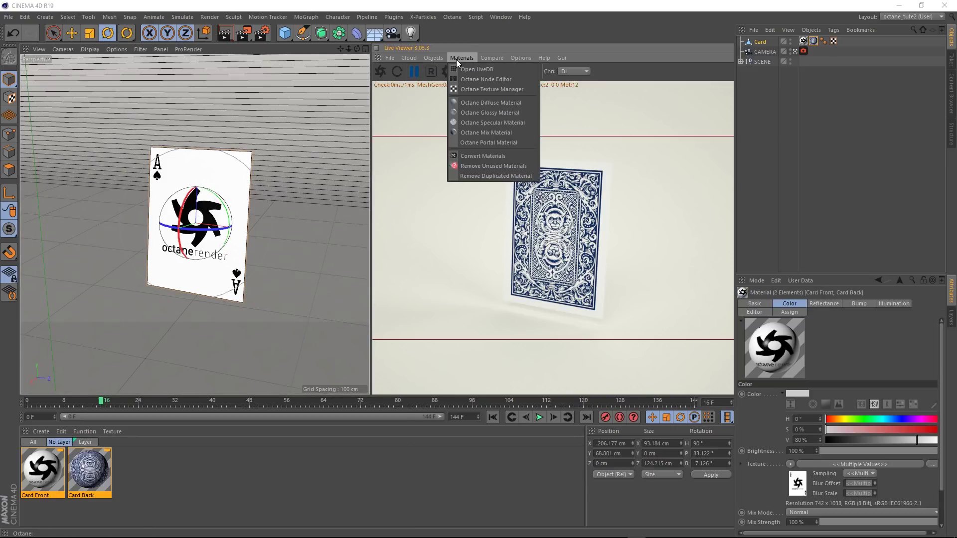
click(468, 156)
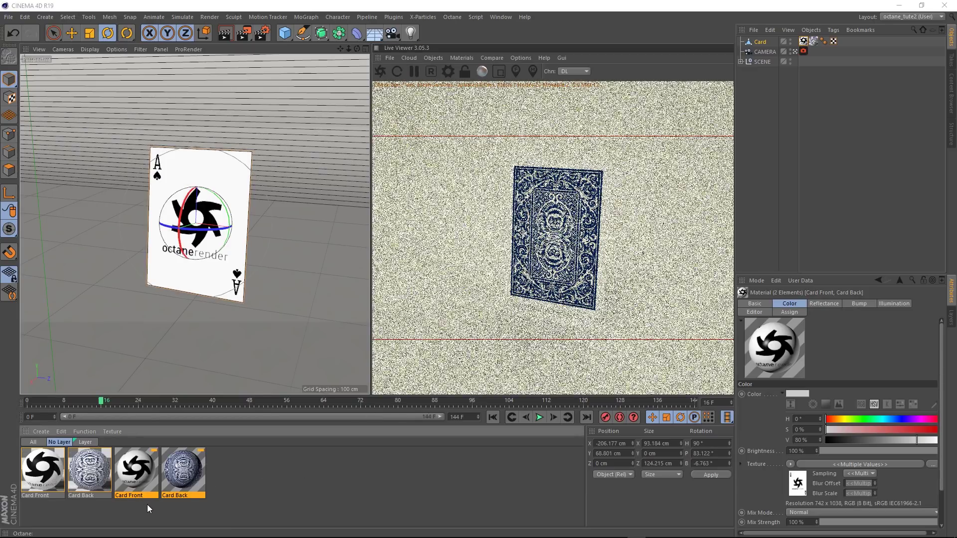
key(Delete)
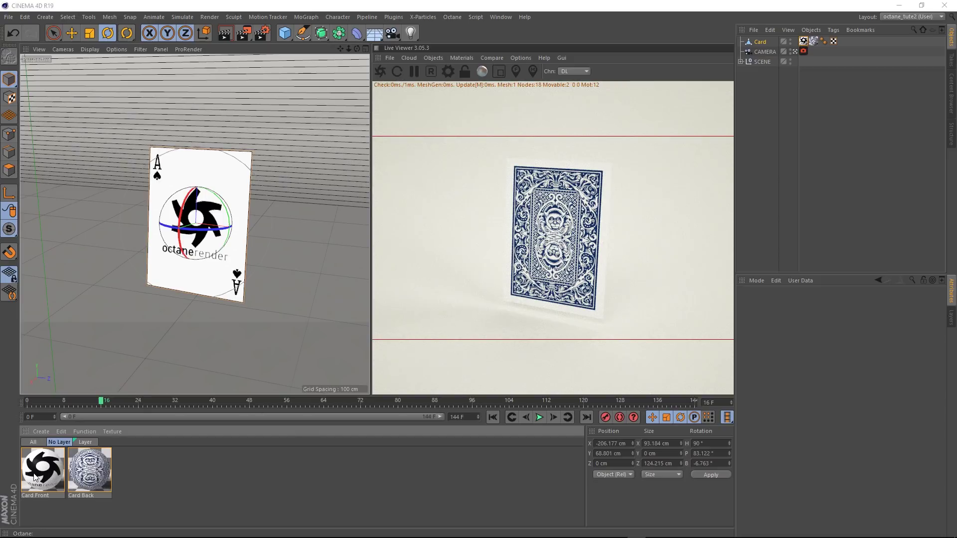
Step: Open Card Front's node graph and bring Card Back's nodes into it
double_click(34, 477)
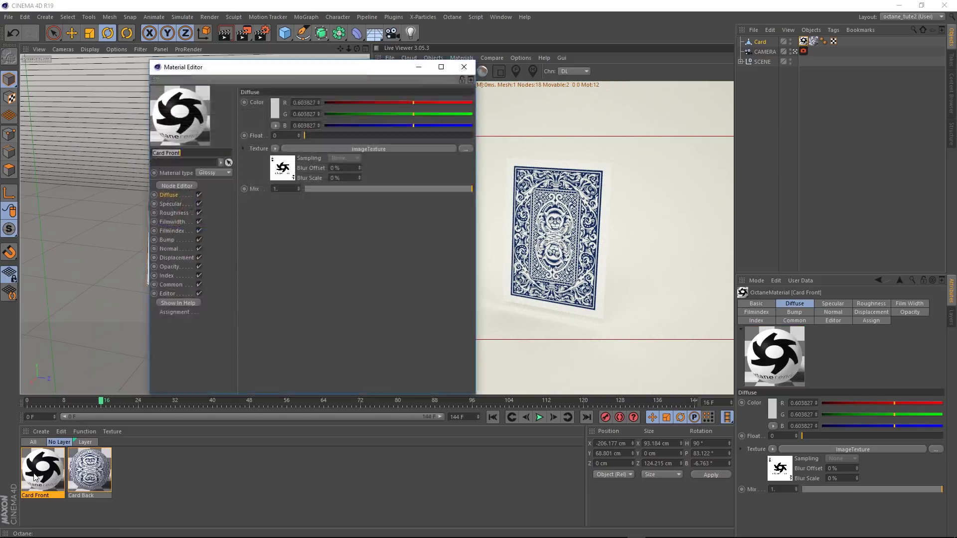
click(181, 185)
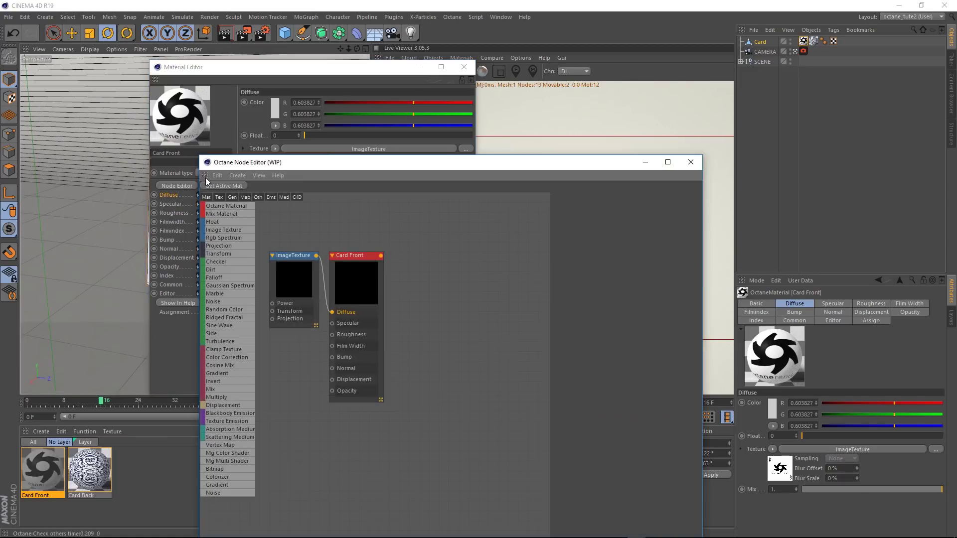
click(464, 67)
drag(424, 167, 281, 78)
scroll(271, 314, down, 2)
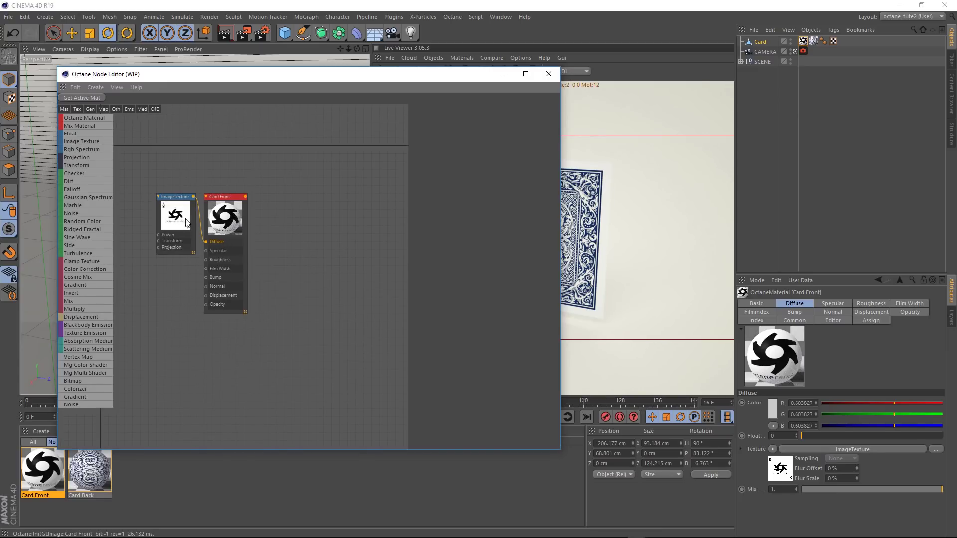
click(91, 480)
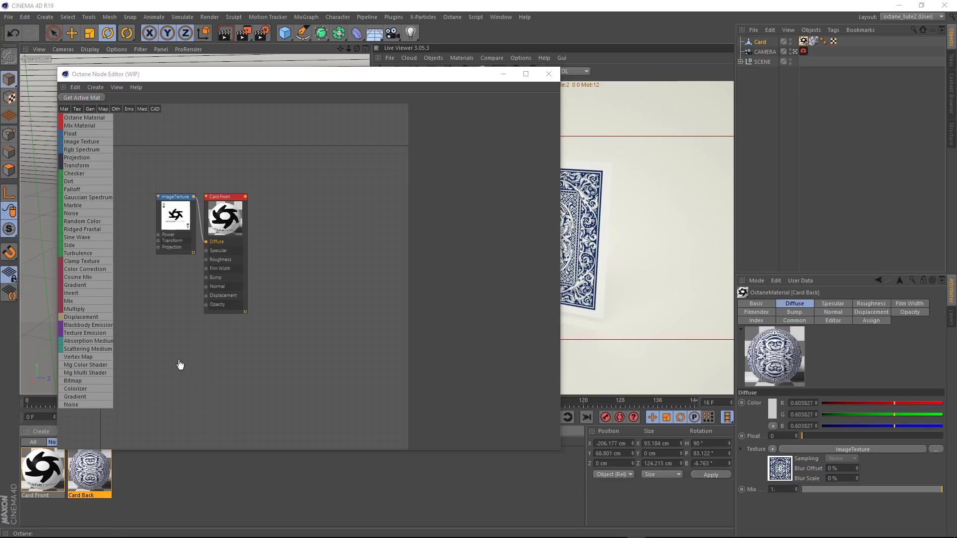
drag(180, 365, 182, 363)
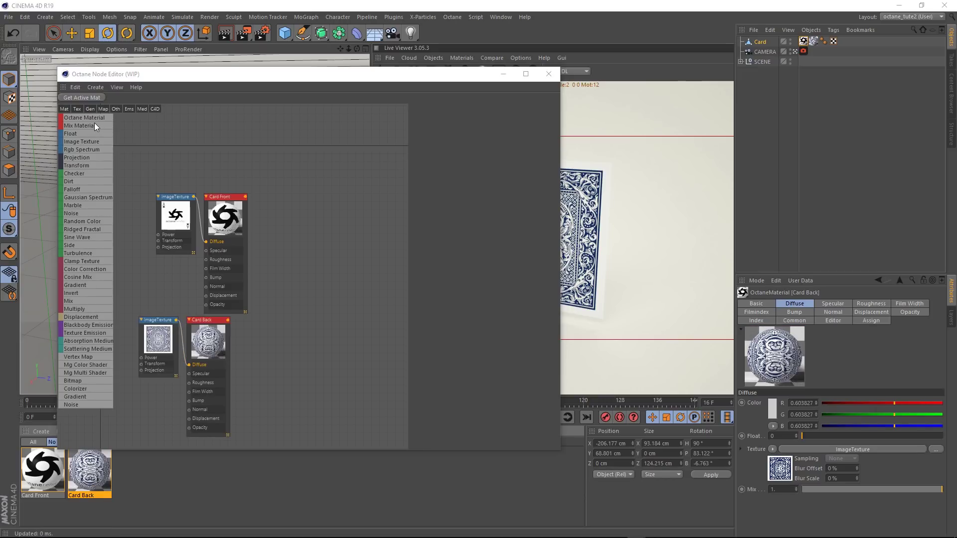
Step: Add a Mix Material with Card Front as Material1 and Card Back as Material2, and apply it to Card
drag(94, 123, 96, 125)
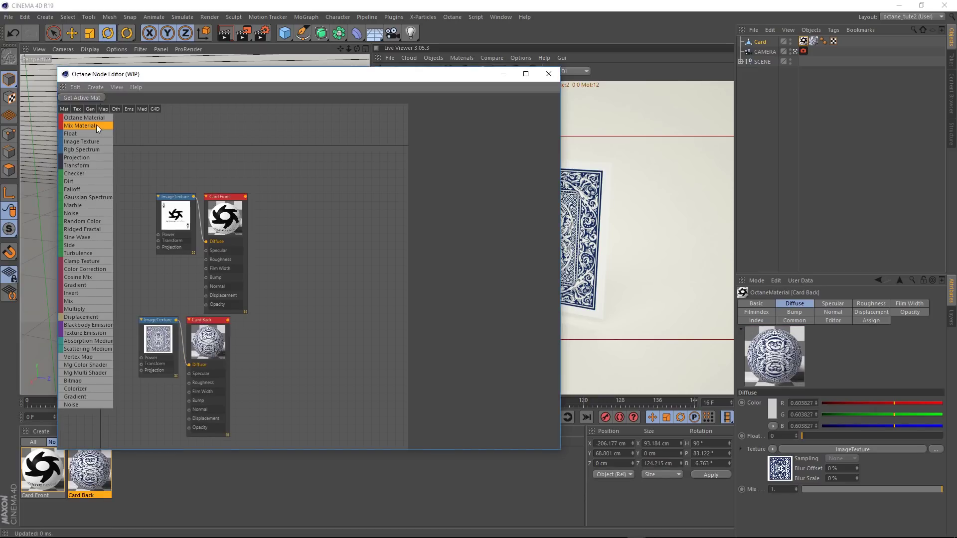
click(324, 326)
drag(331, 327, 295, 296)
click(294, 297)
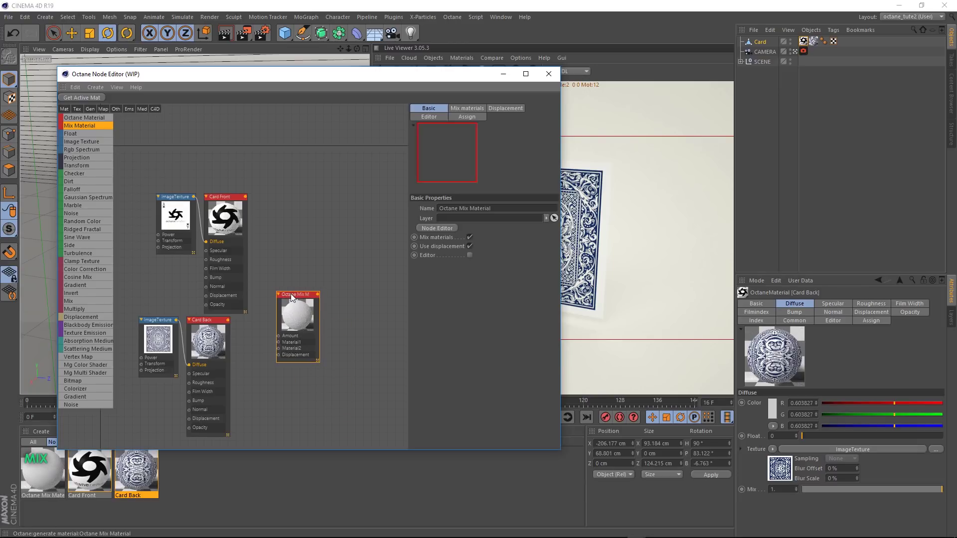
scroll(246, 325, up, 4)
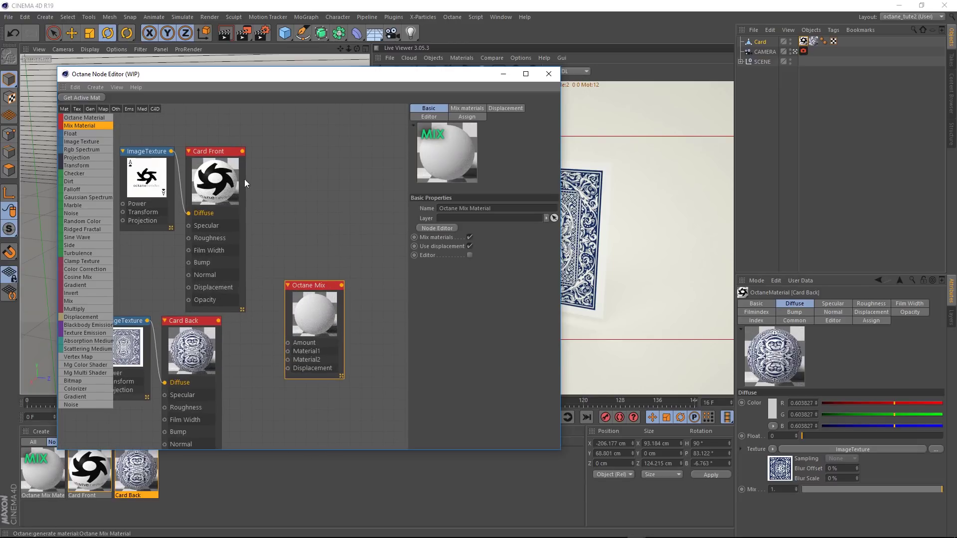
drag(242, 151, 287, 351)
drag(218, 322, 289, 364)
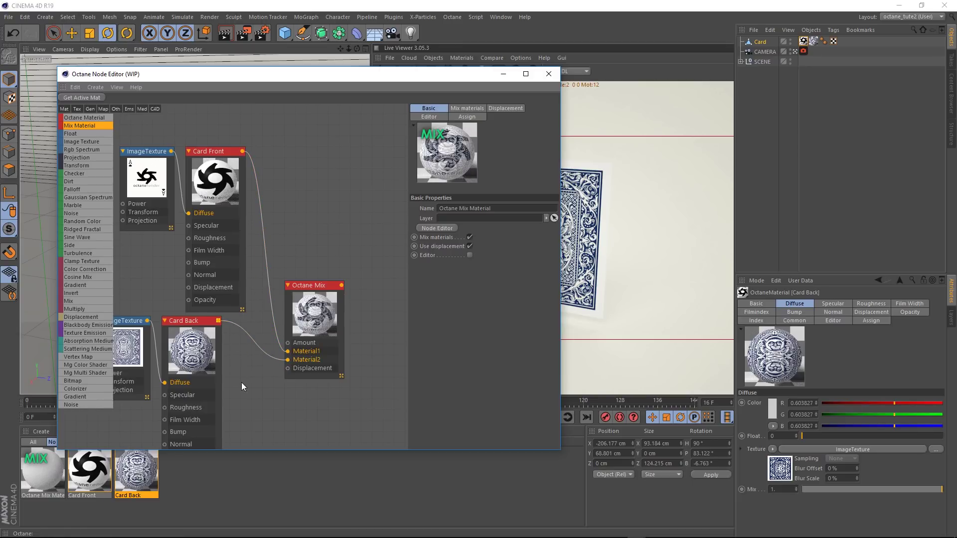
drag(32, 468, 760, 42)
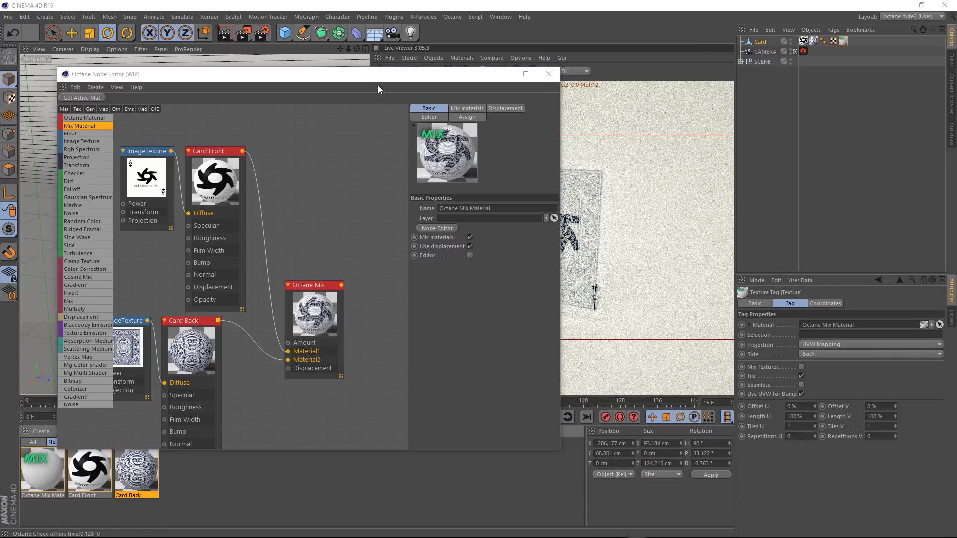
drag(370, 76, 213, 86)
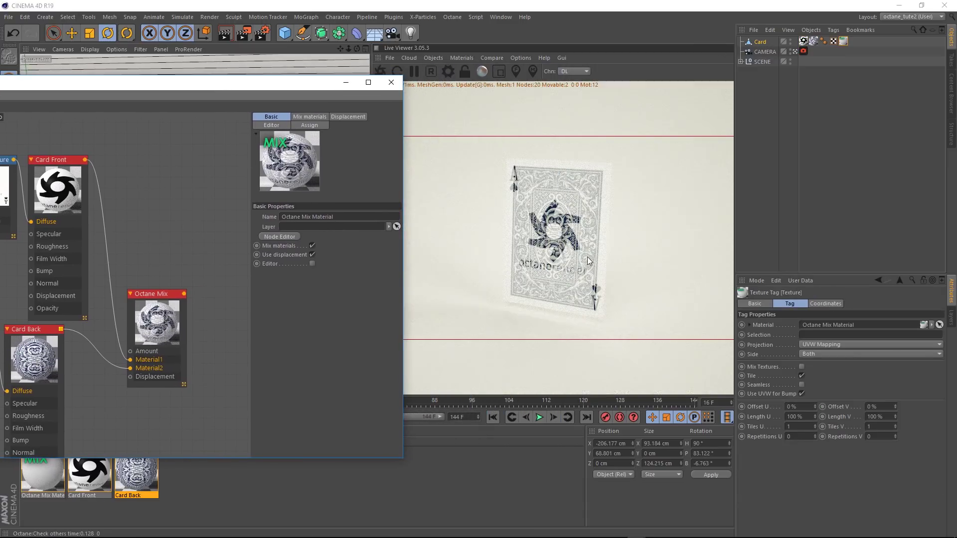
Step: Wire a Side node into the Octane Mix Amount, then rotate the card to check ace front and patterned back
drag(281, 84, 295, 323)
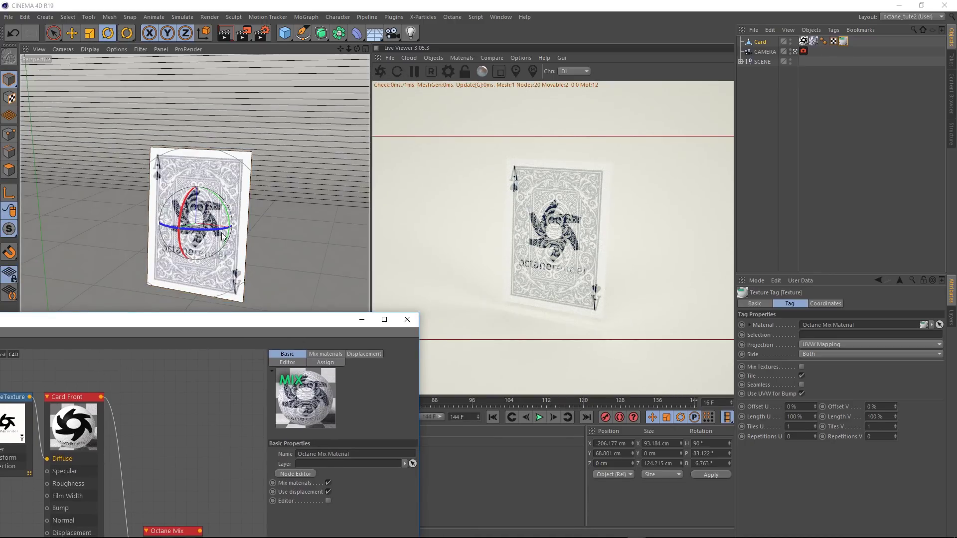
drag(222, 227, 230, 258)
drag(206, 324, 286, 136)
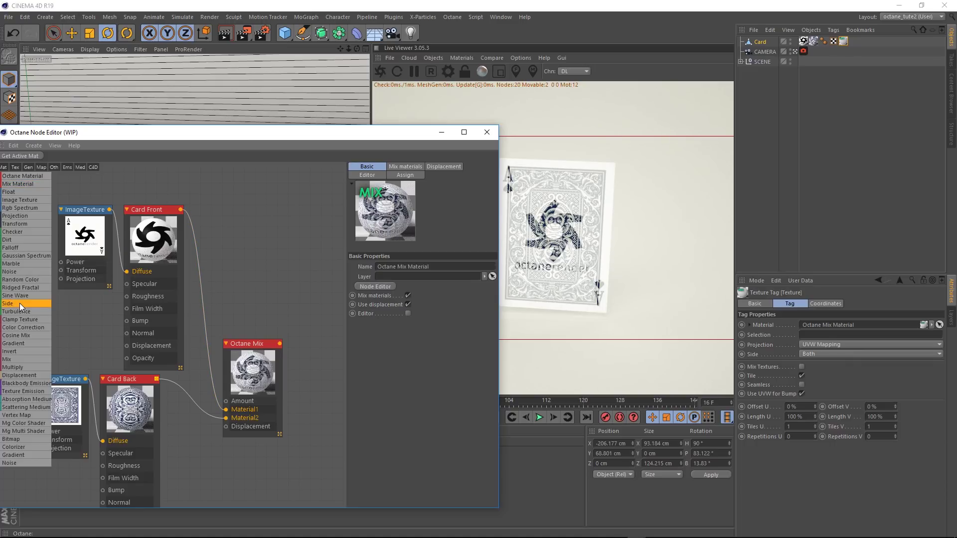
drag(227, 313, 226, 400)
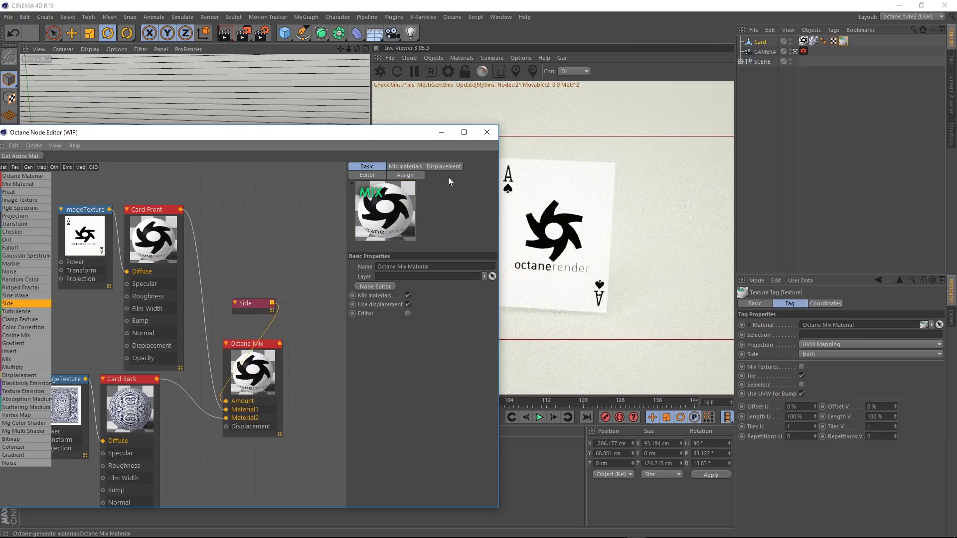
click(487, 131)
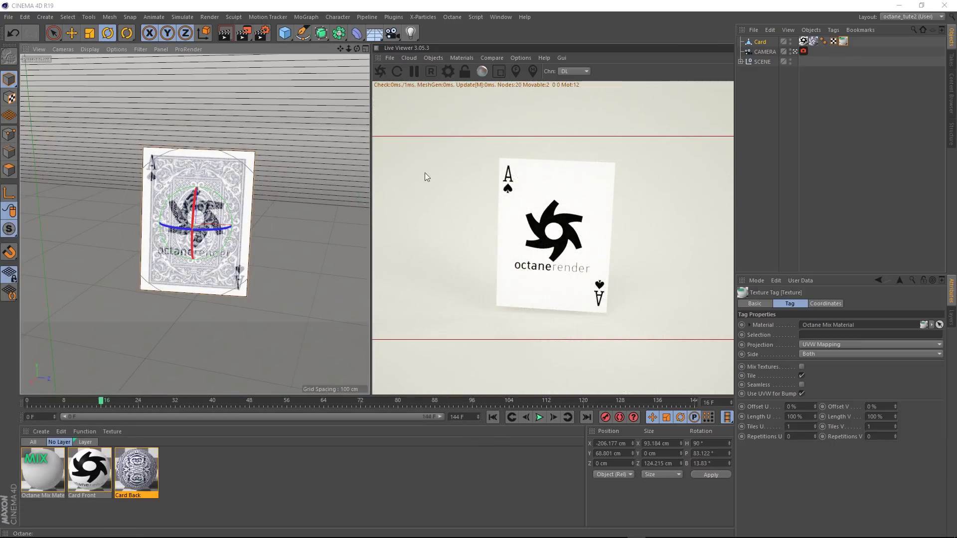
drag(165, 227, 24, 229)
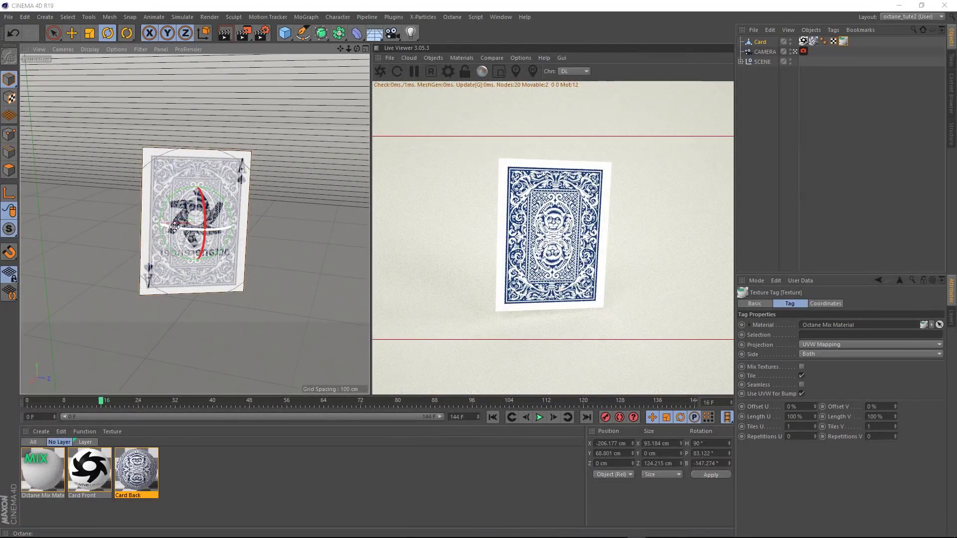
drag(179, 227, 360, 212)
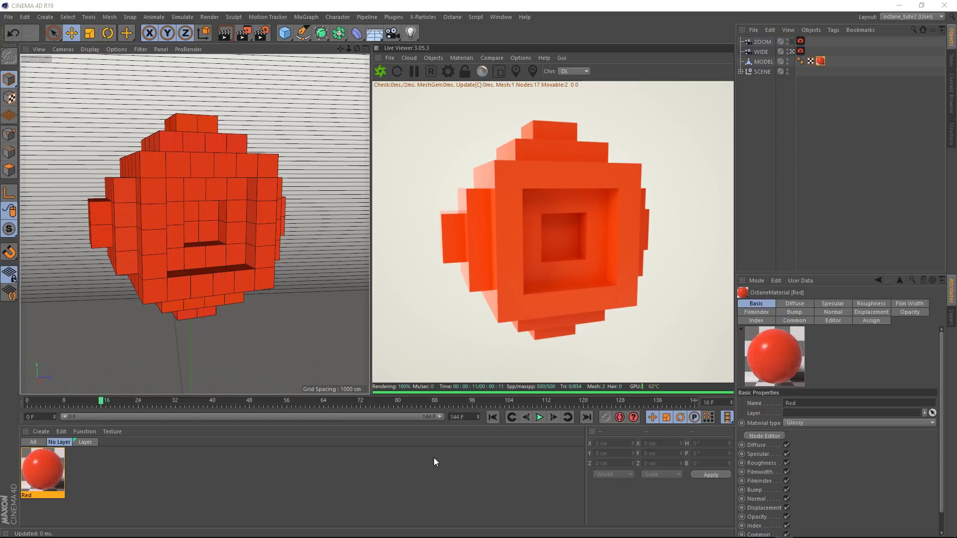
Step: Clear the Red material selection and select the MODEL object
click(435, 457)
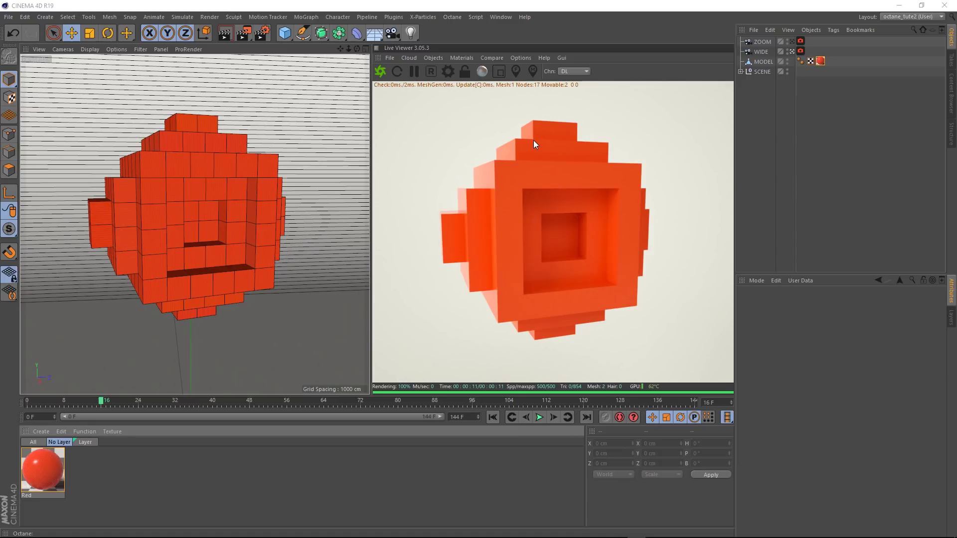
click(761, 59)
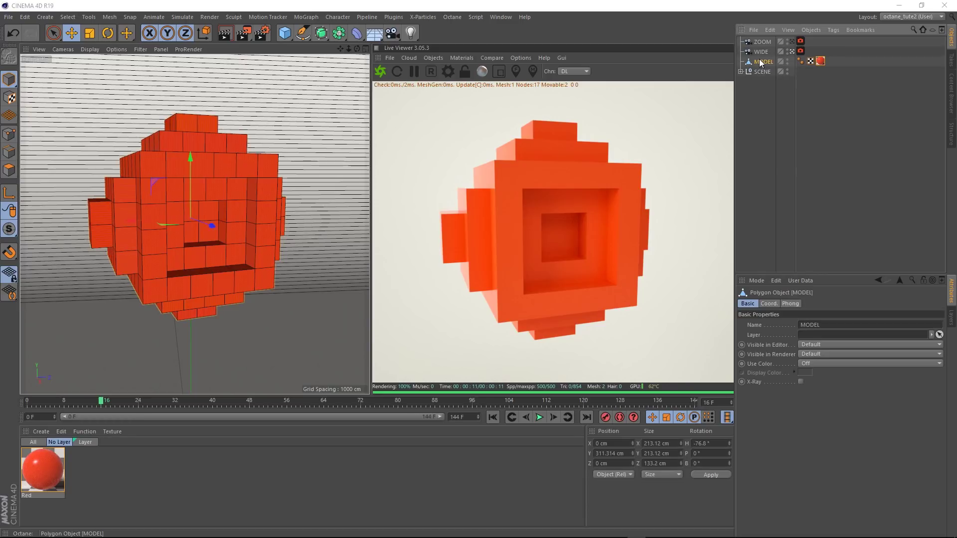
Step: Add a 1 cm chamfer Bevel deformer under MODEL and view through the ZOOM camera
click(357, 34)
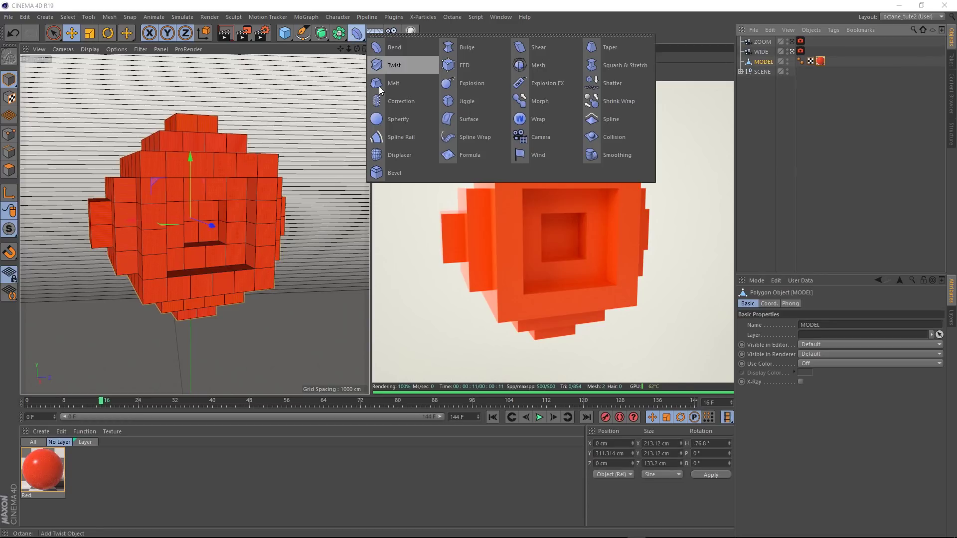
click(394, 173)
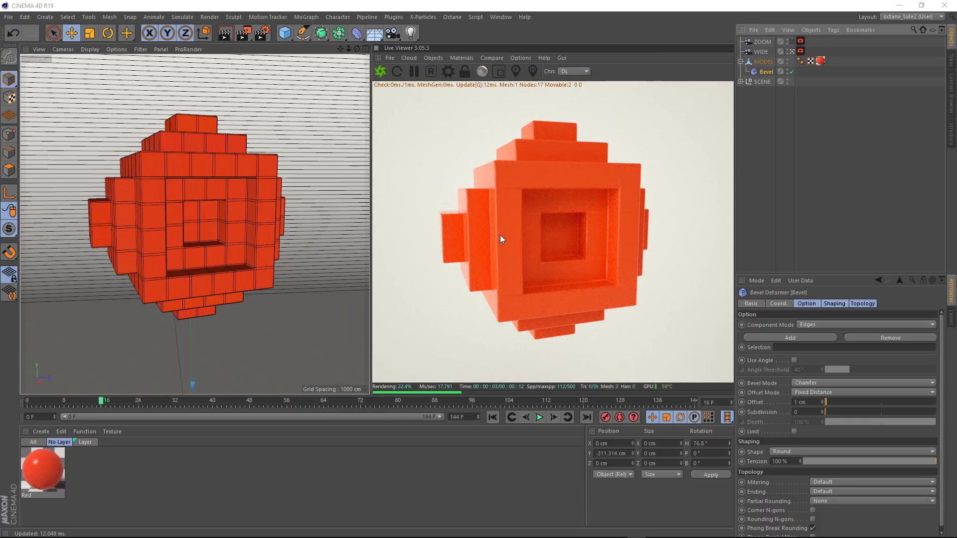
click(792, 42)
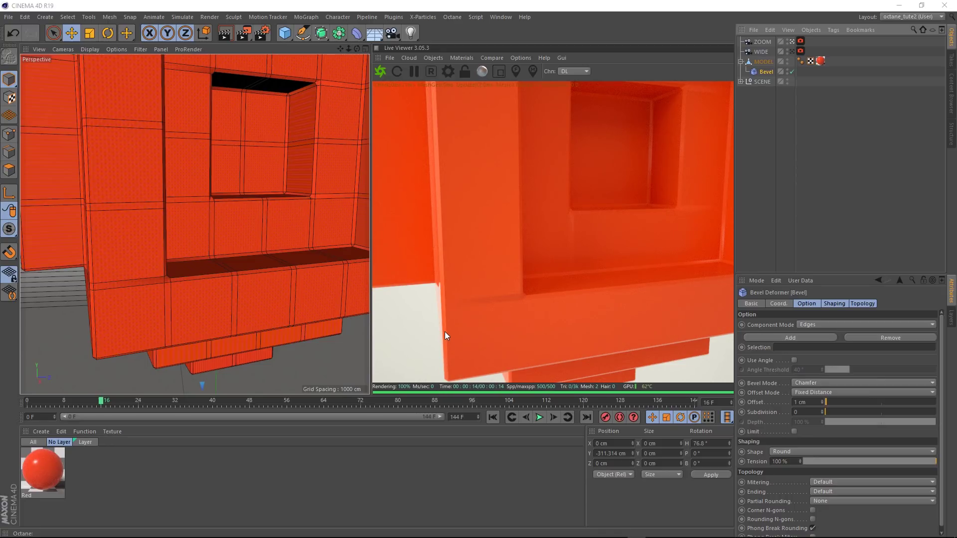
Step: Delete the Bevel deformer and set the Red material's Common Rounded edges to 1 cm
key(Delete)
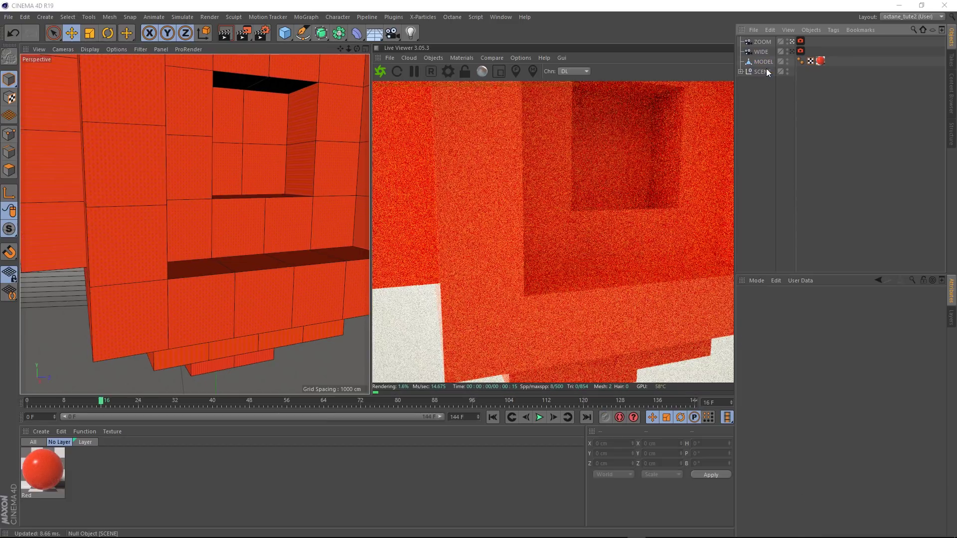
click(820, 61)
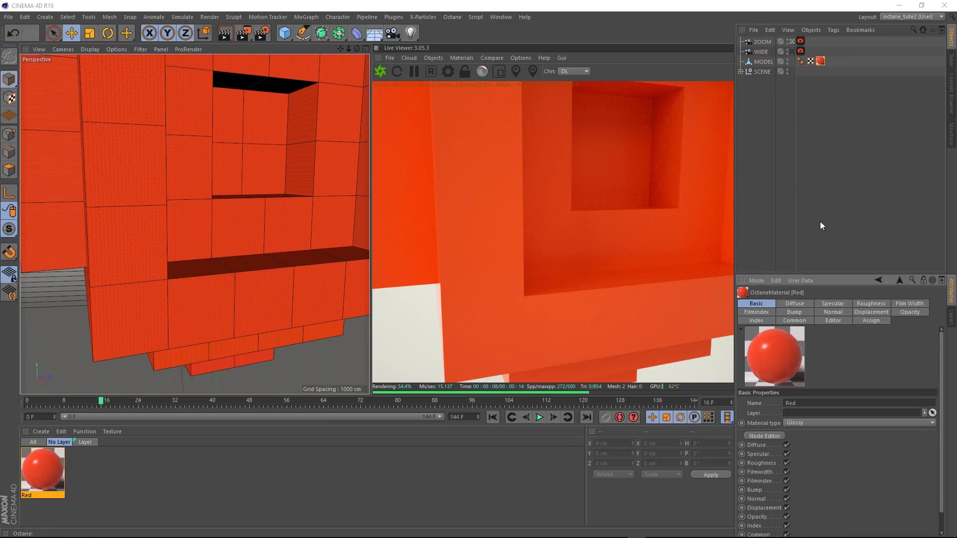
click(794, 321)
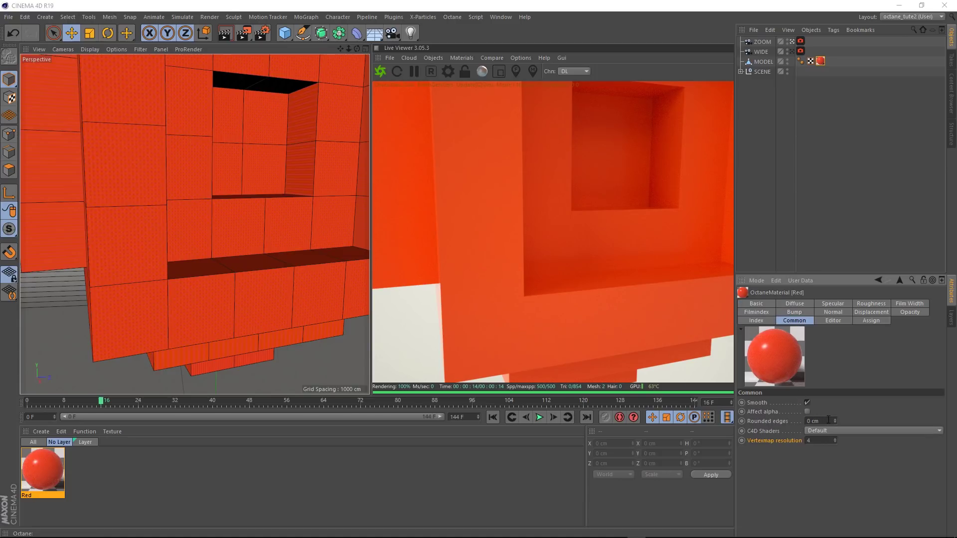
drag(828, 419, 801, 422)
text(1)
key(Return)
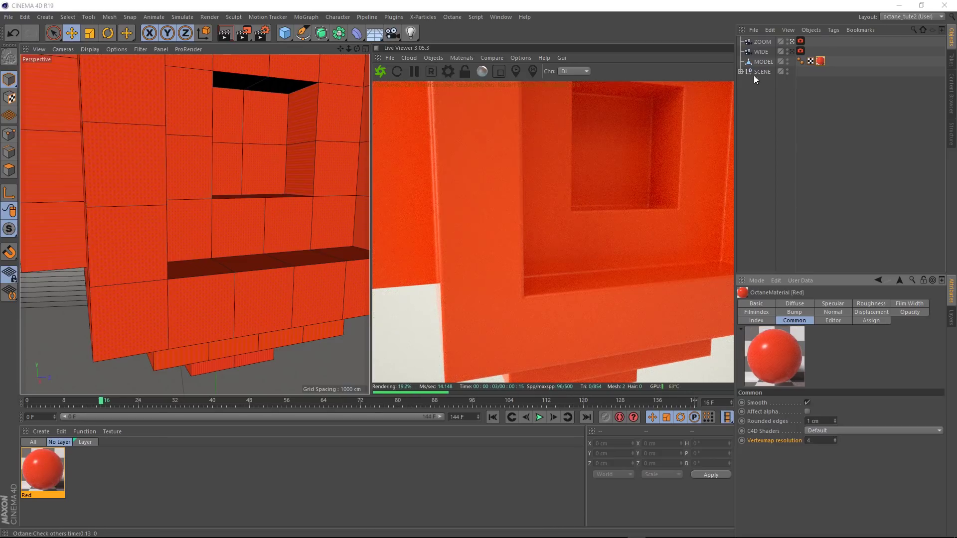
Step: Switch to the WIDE camera to see the whole red model with 1 cm rounded edges
click(792, 51)
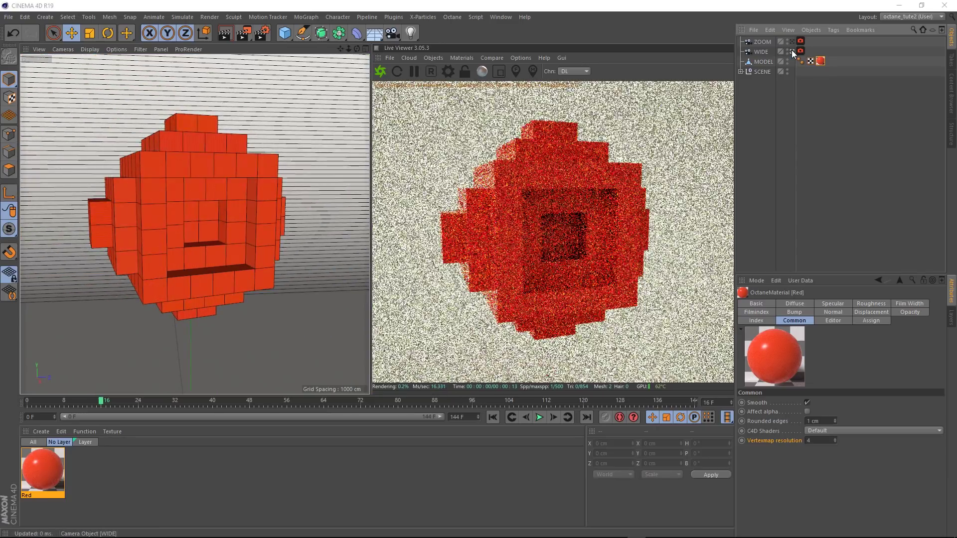